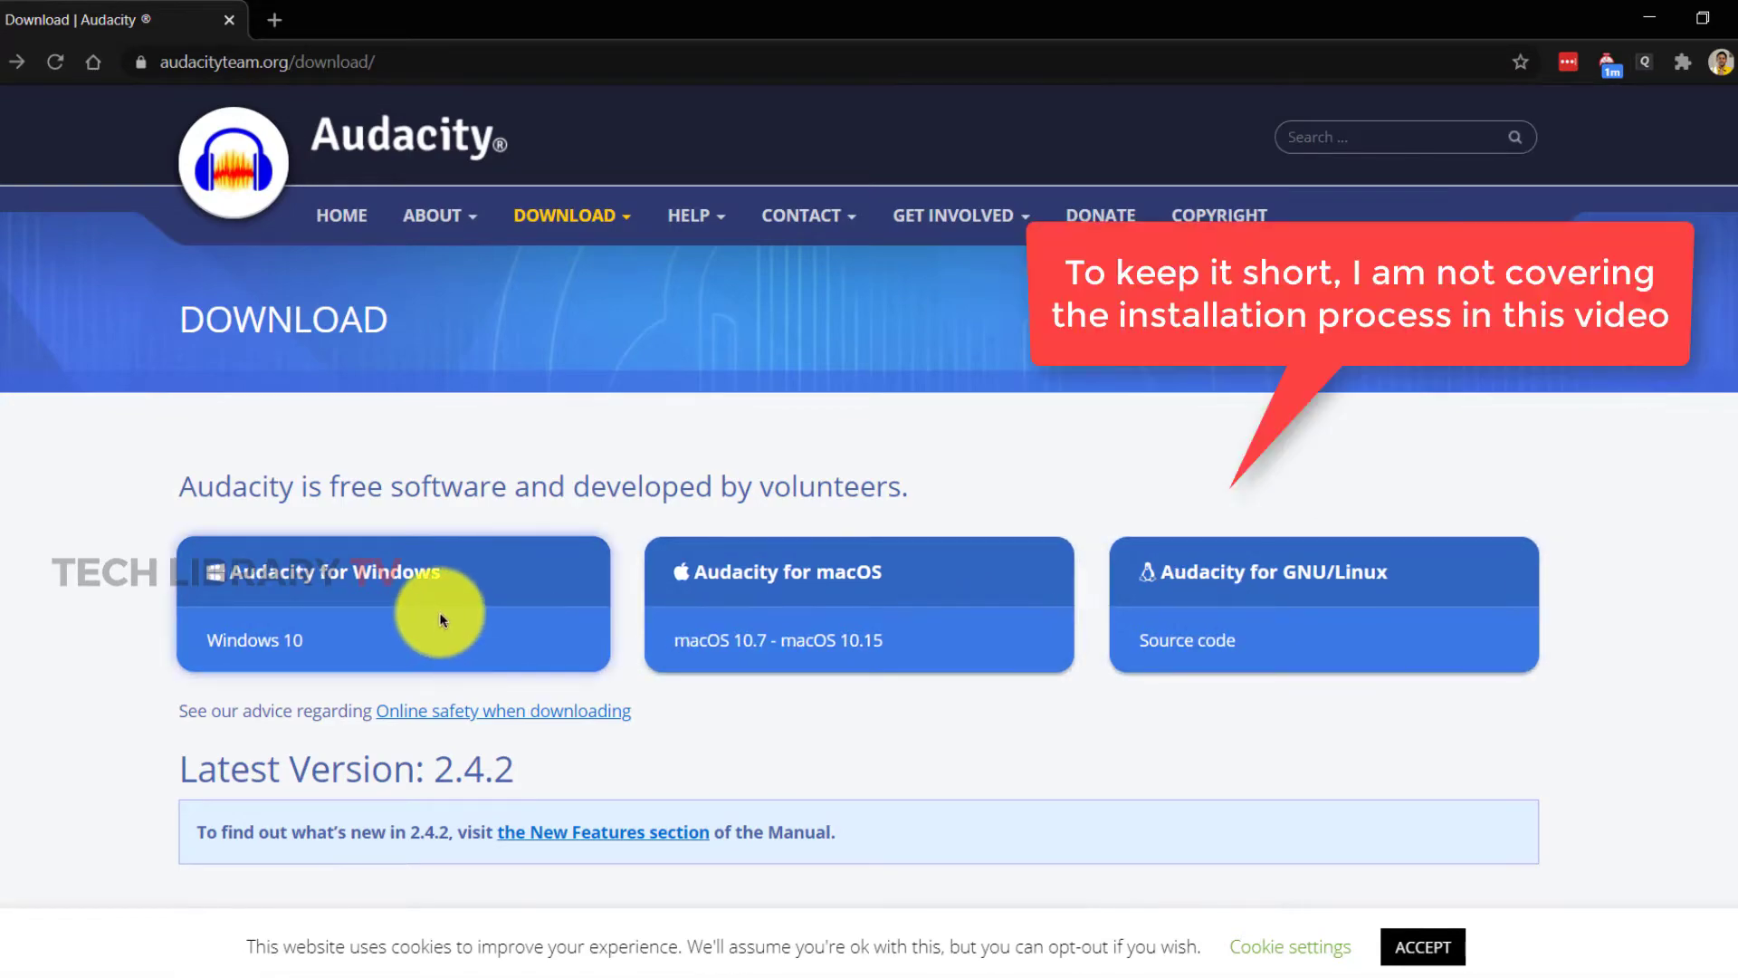
- Open the Audacity for Windows download page and view its recommended downloads
click(407, 576)
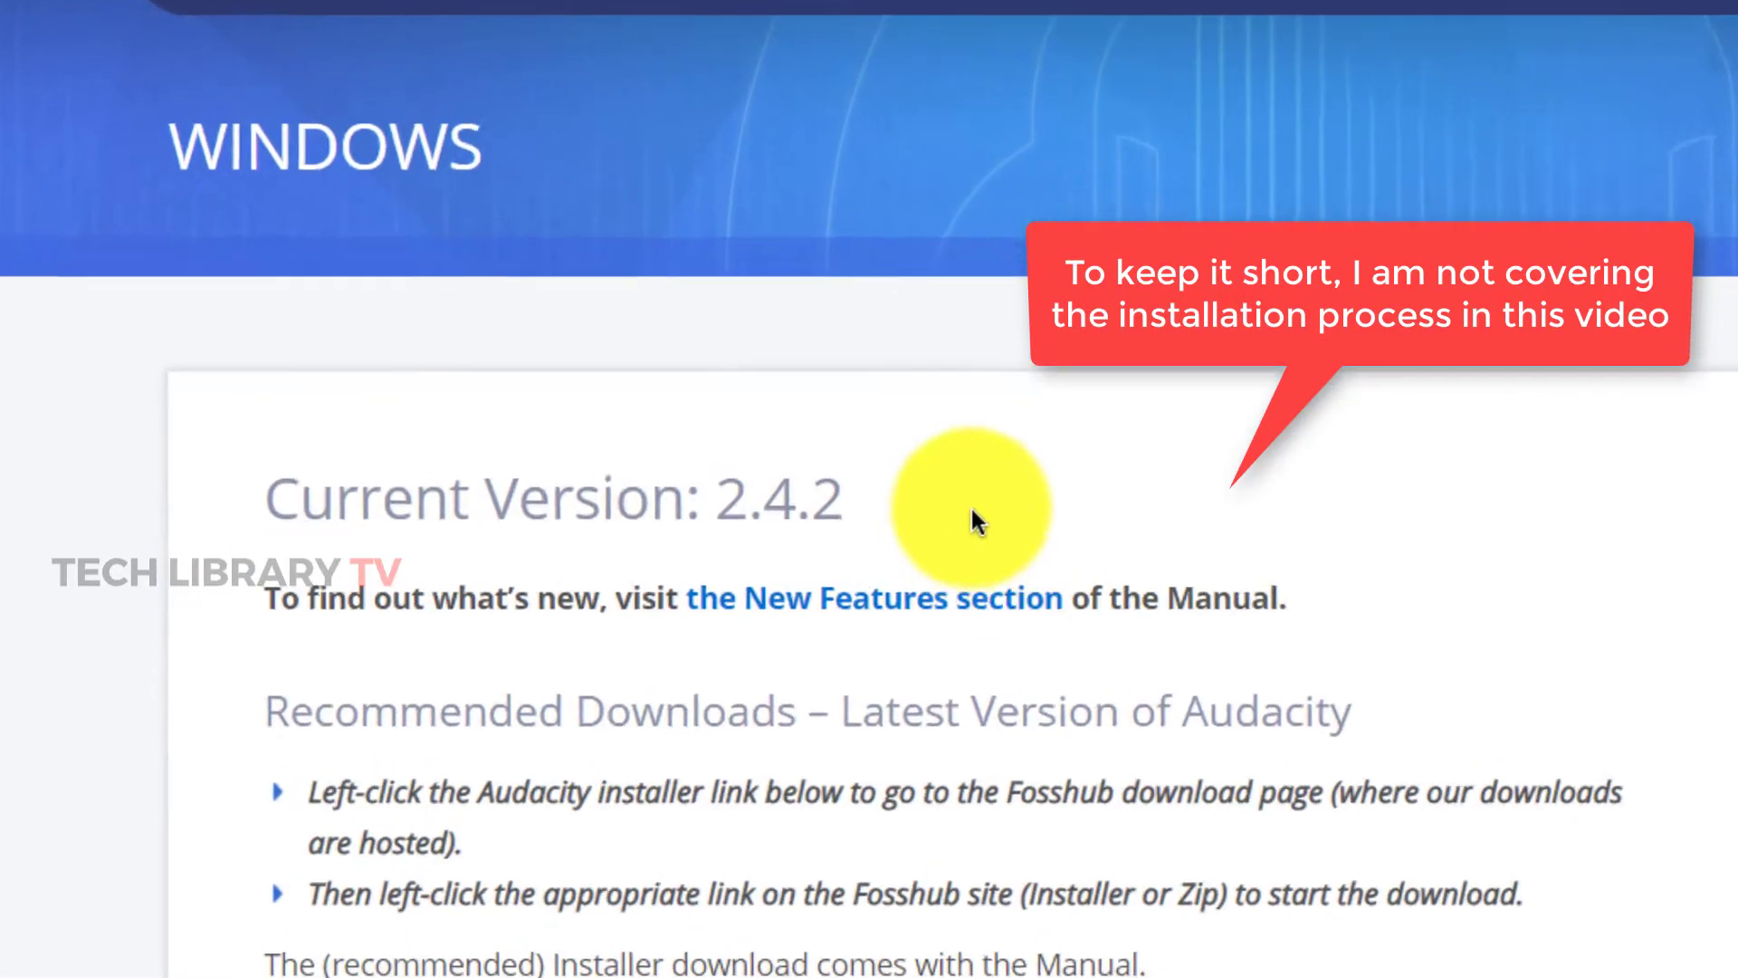
scroll(724, 380, down, 8)
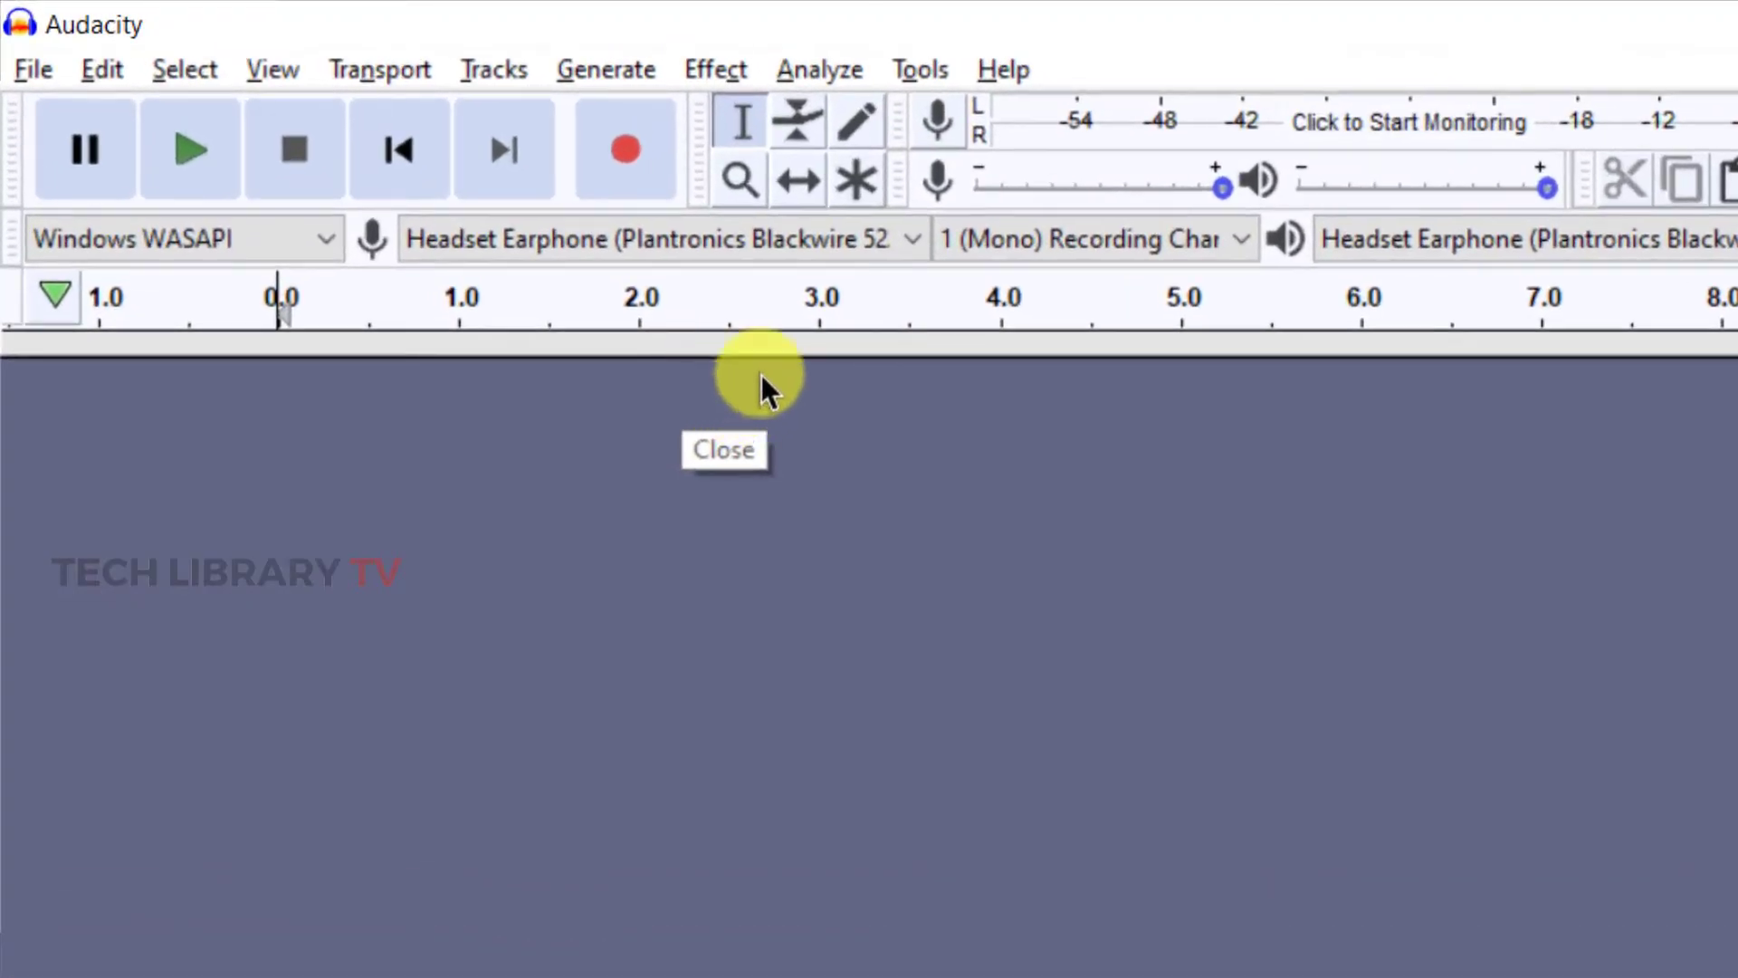
- Switch to Audacity and set recording and playback to Headset Earphone (Plantronics Blackwire), with 2 (Stereo) recording channels
click(900, 250)
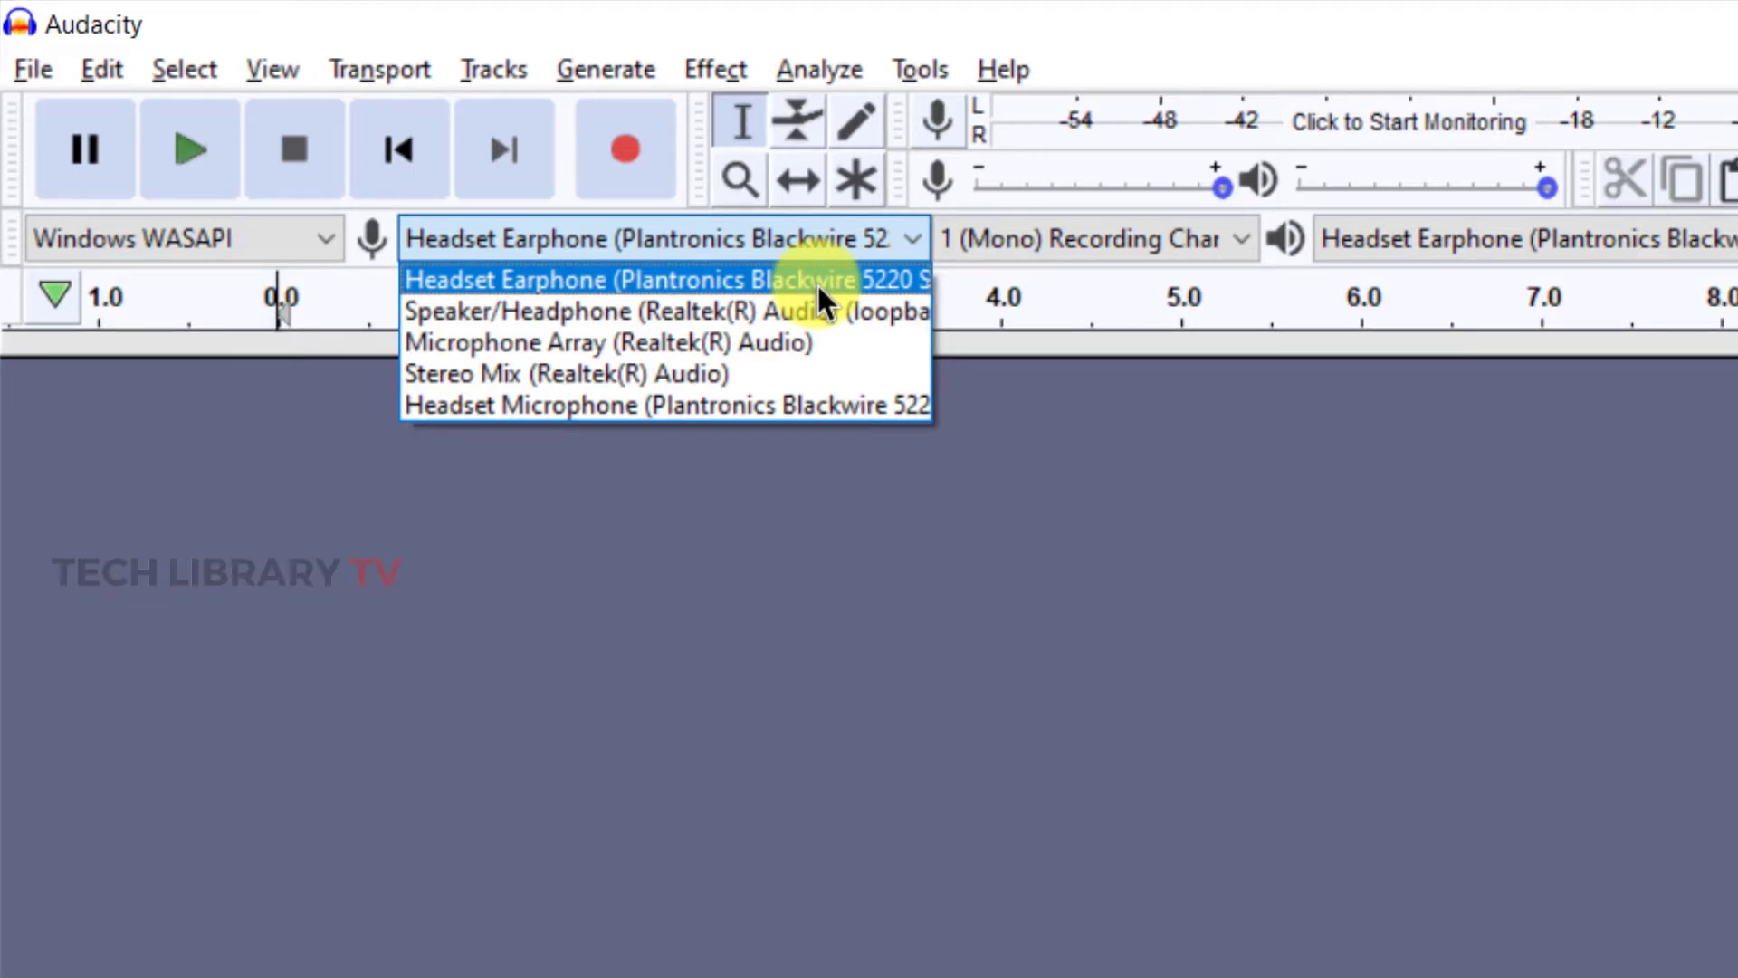
click(817, 285)
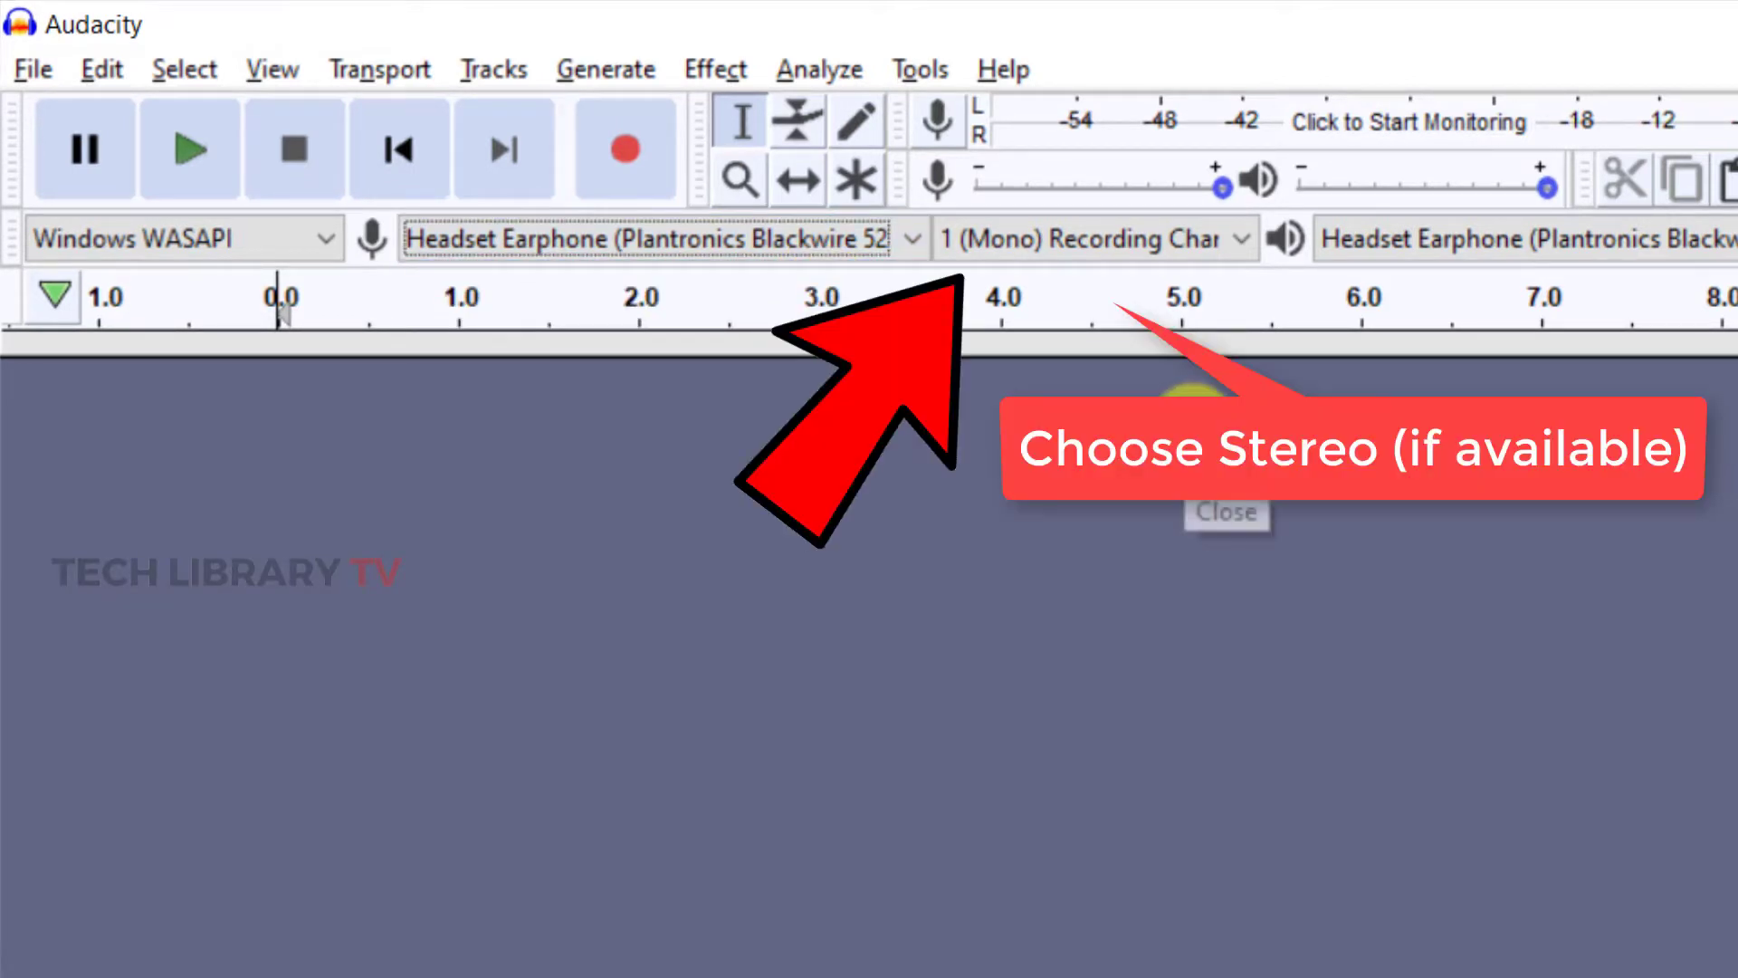
click(1525, 238)
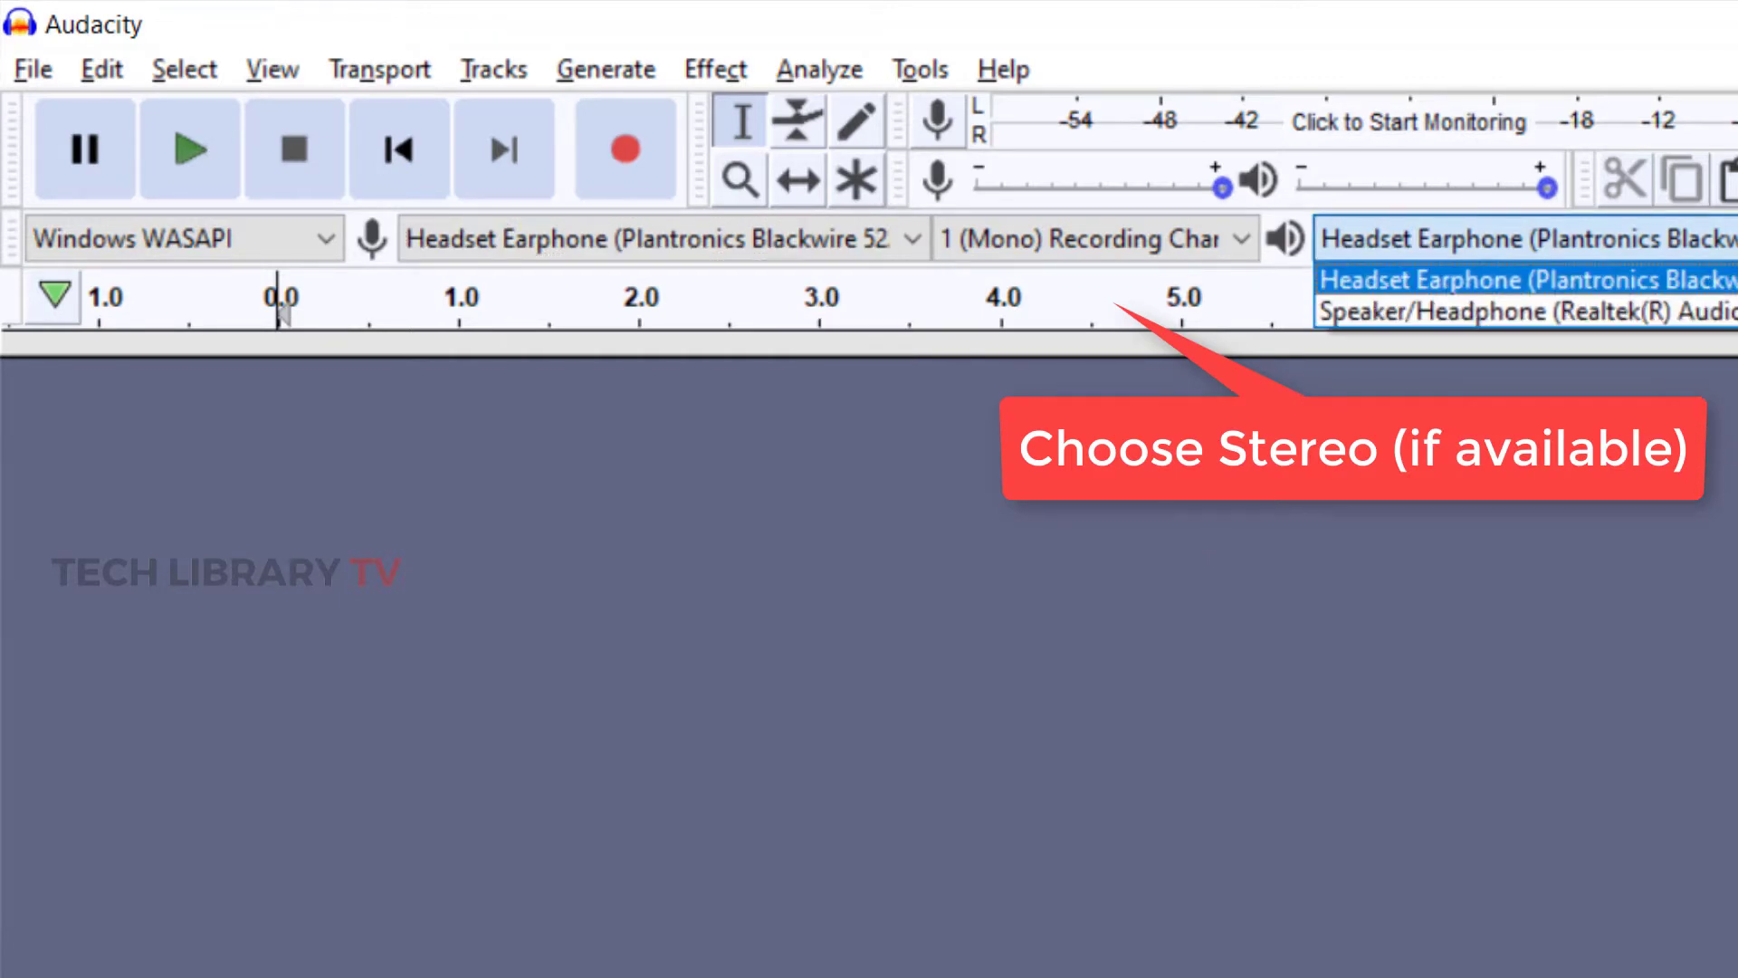
click(1584, 279)
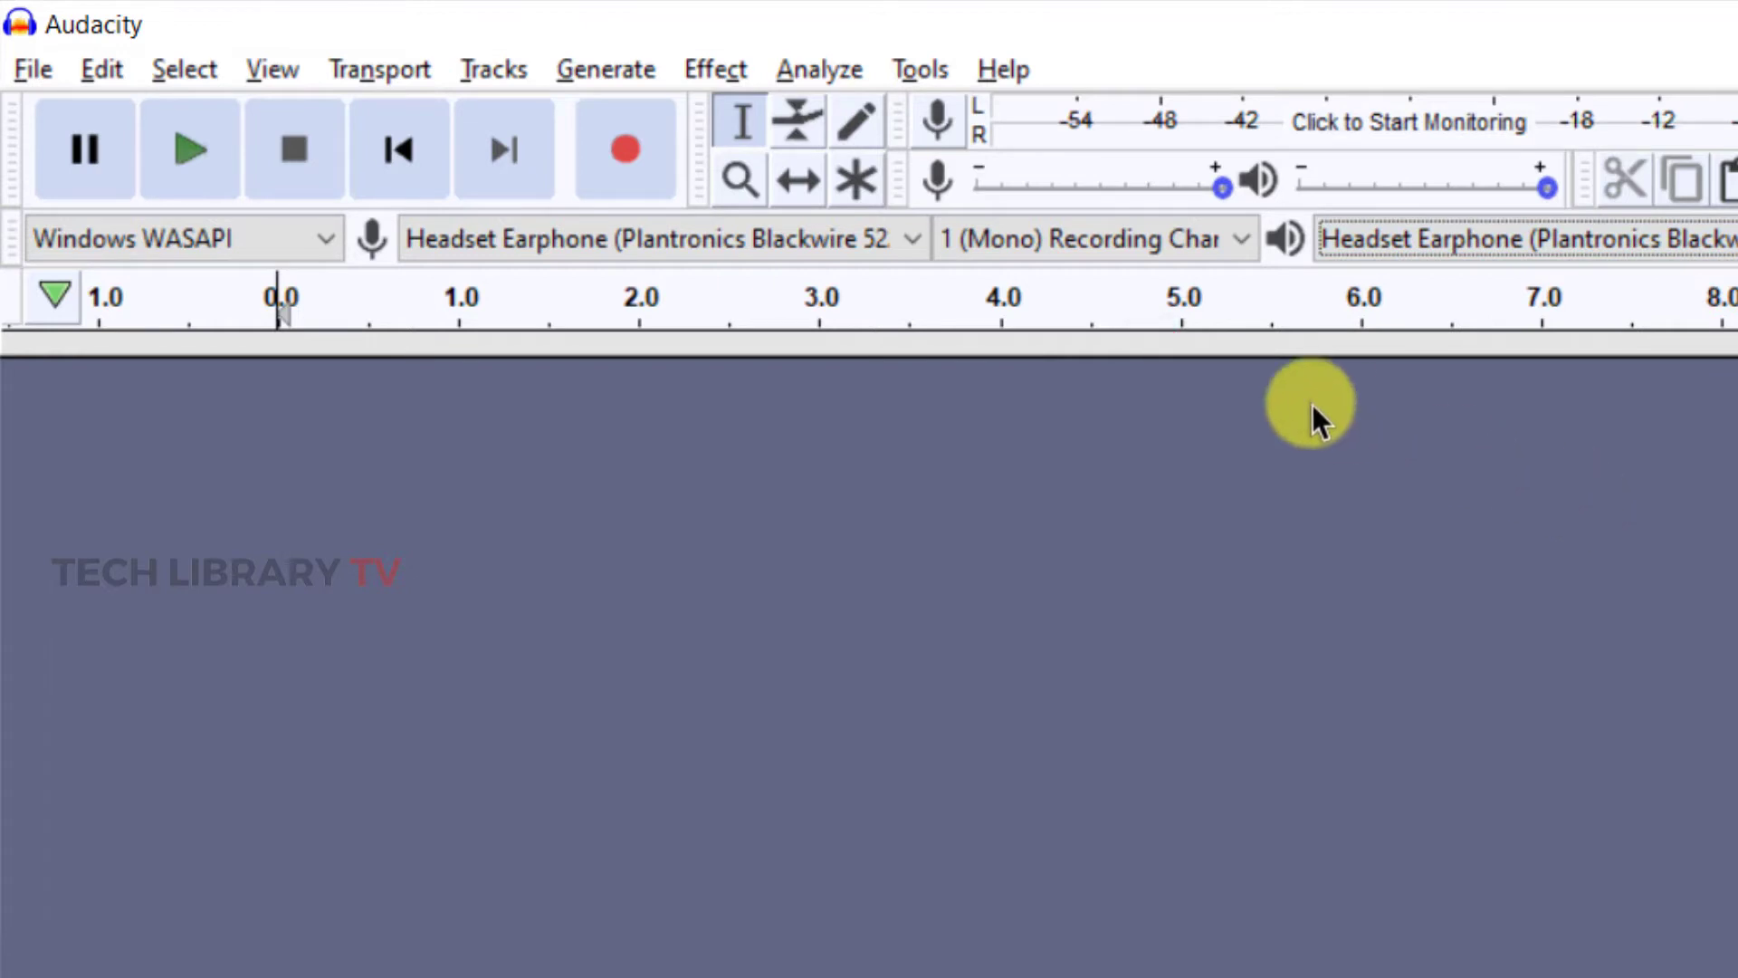
click(1245, 250)
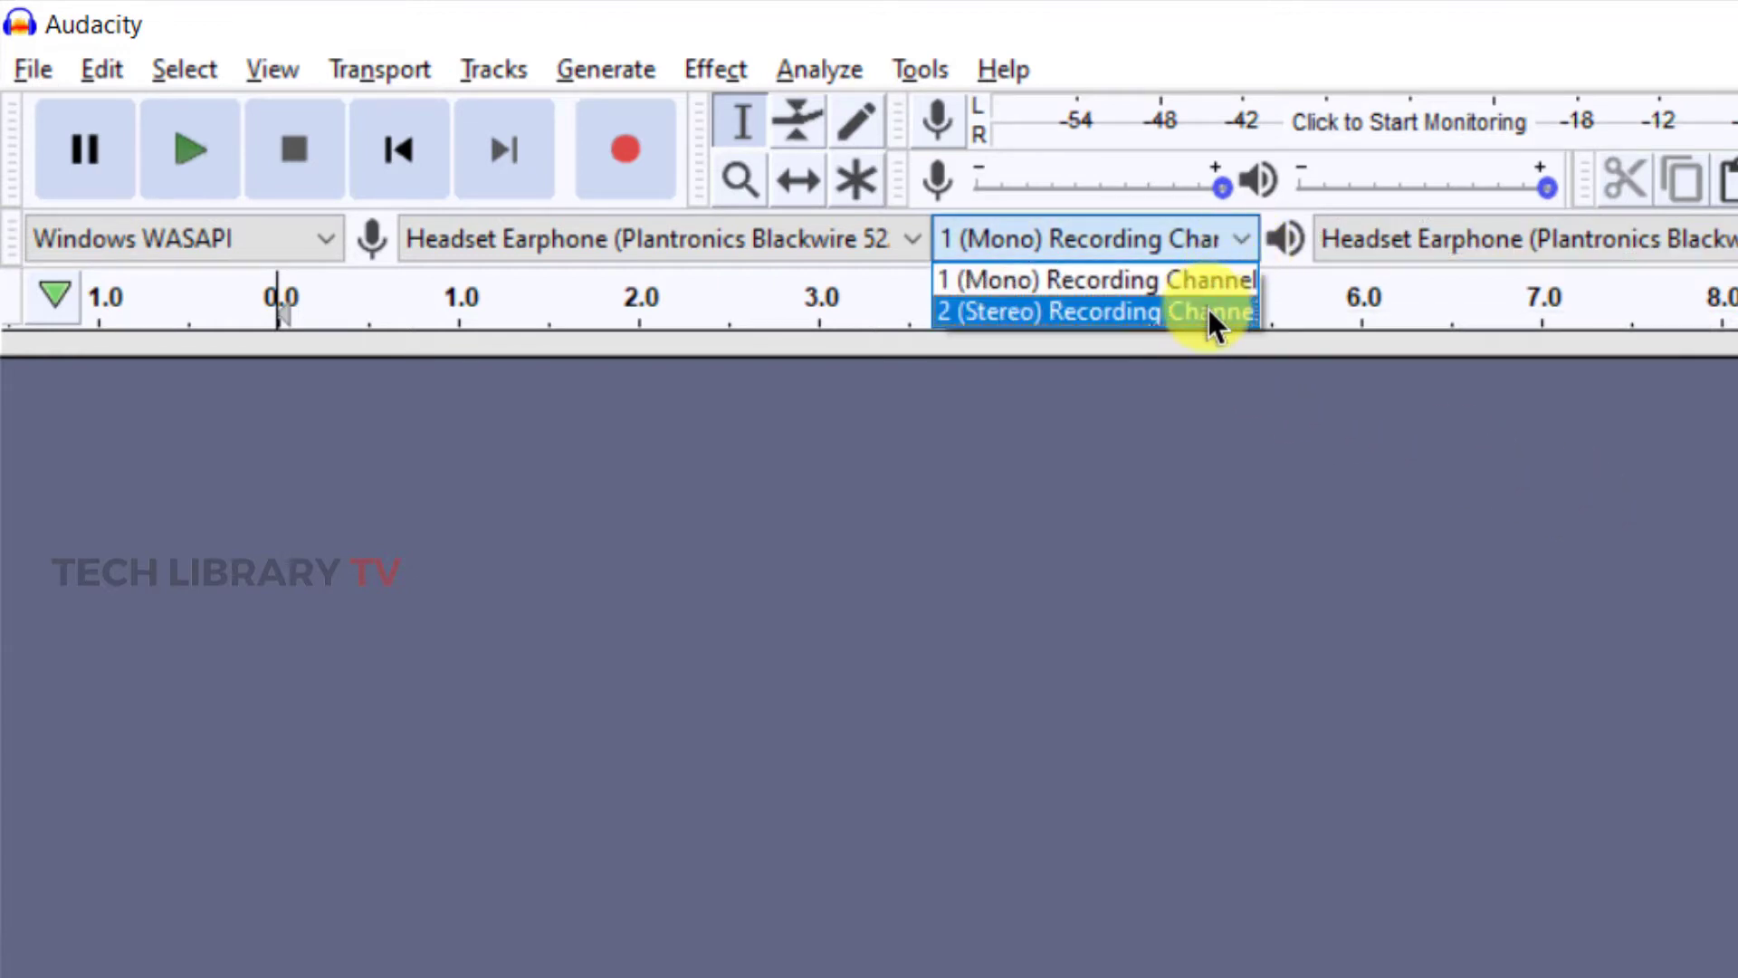
click(1209, 310)
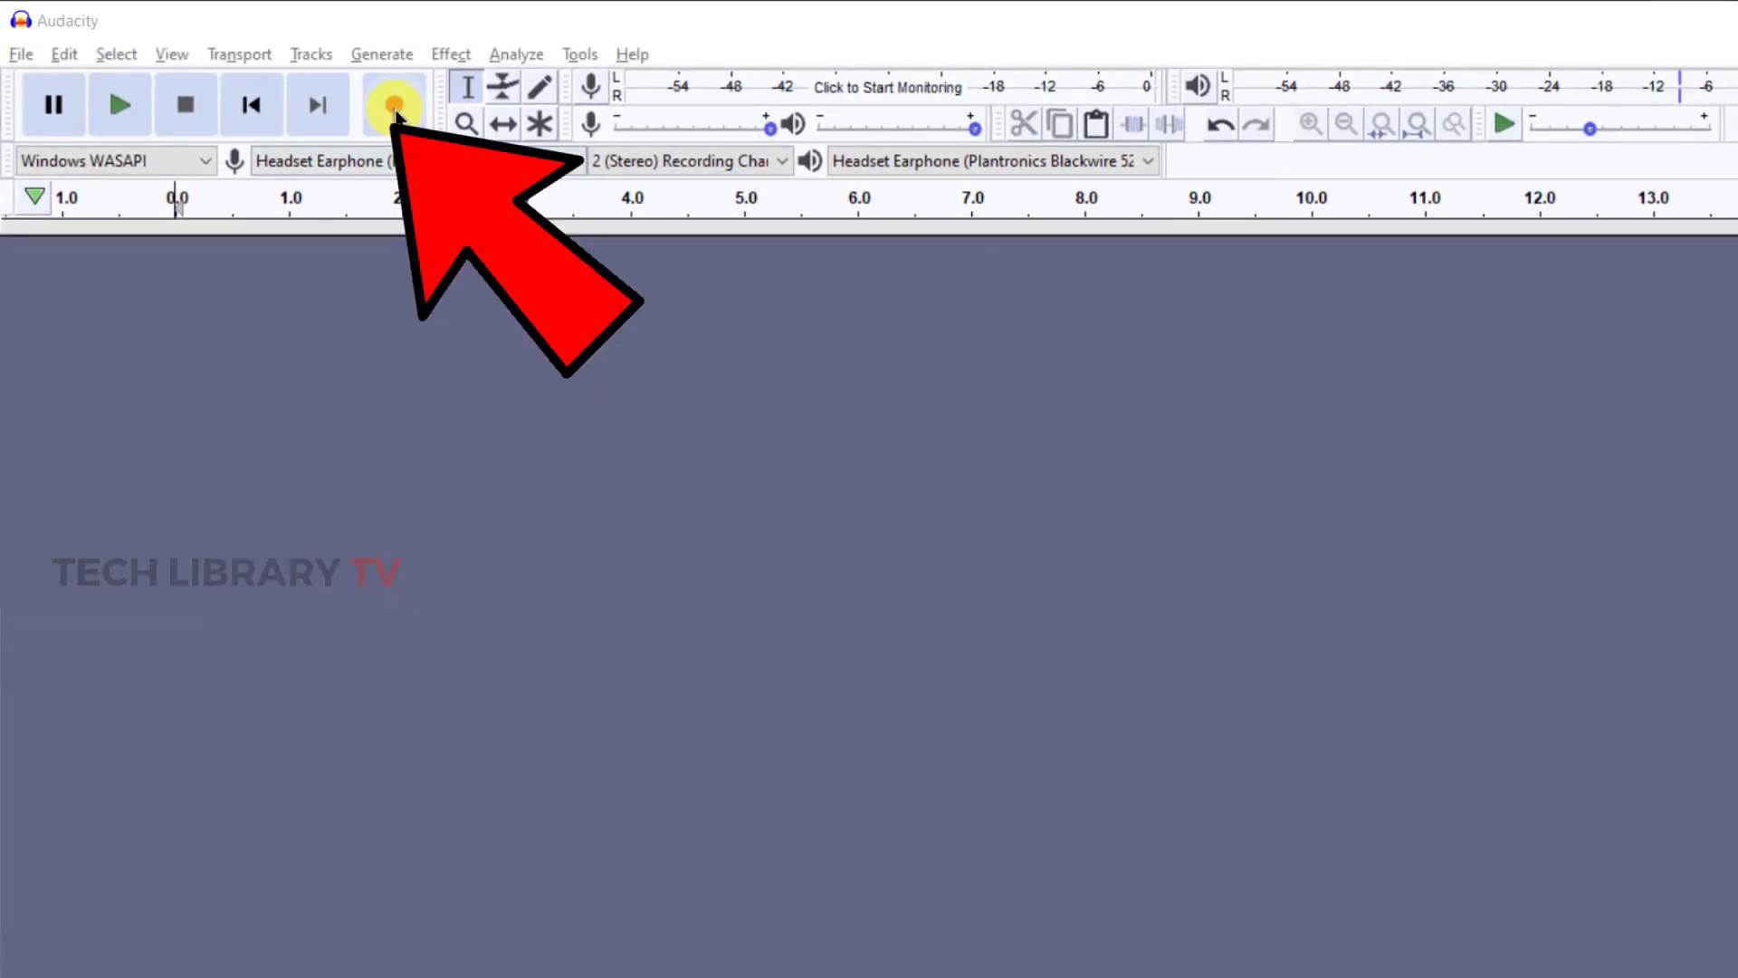
- Record the audio to a new stereo track and stop the recording
click(394, 108)
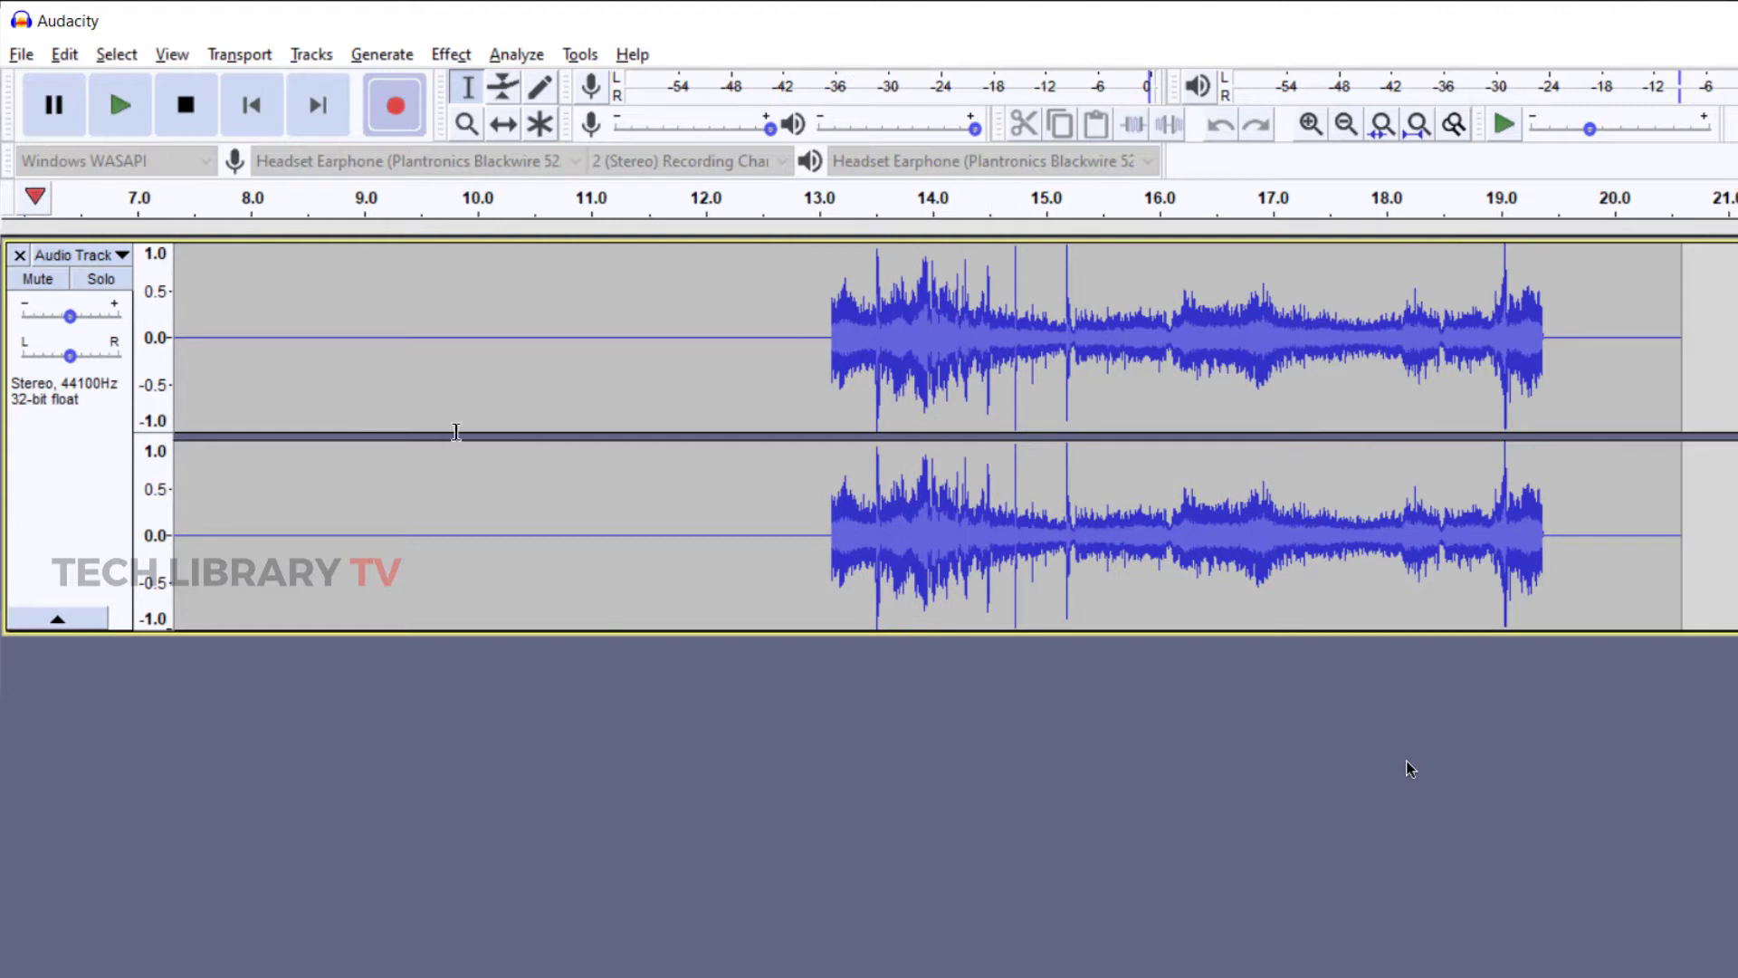
click(185, 105)
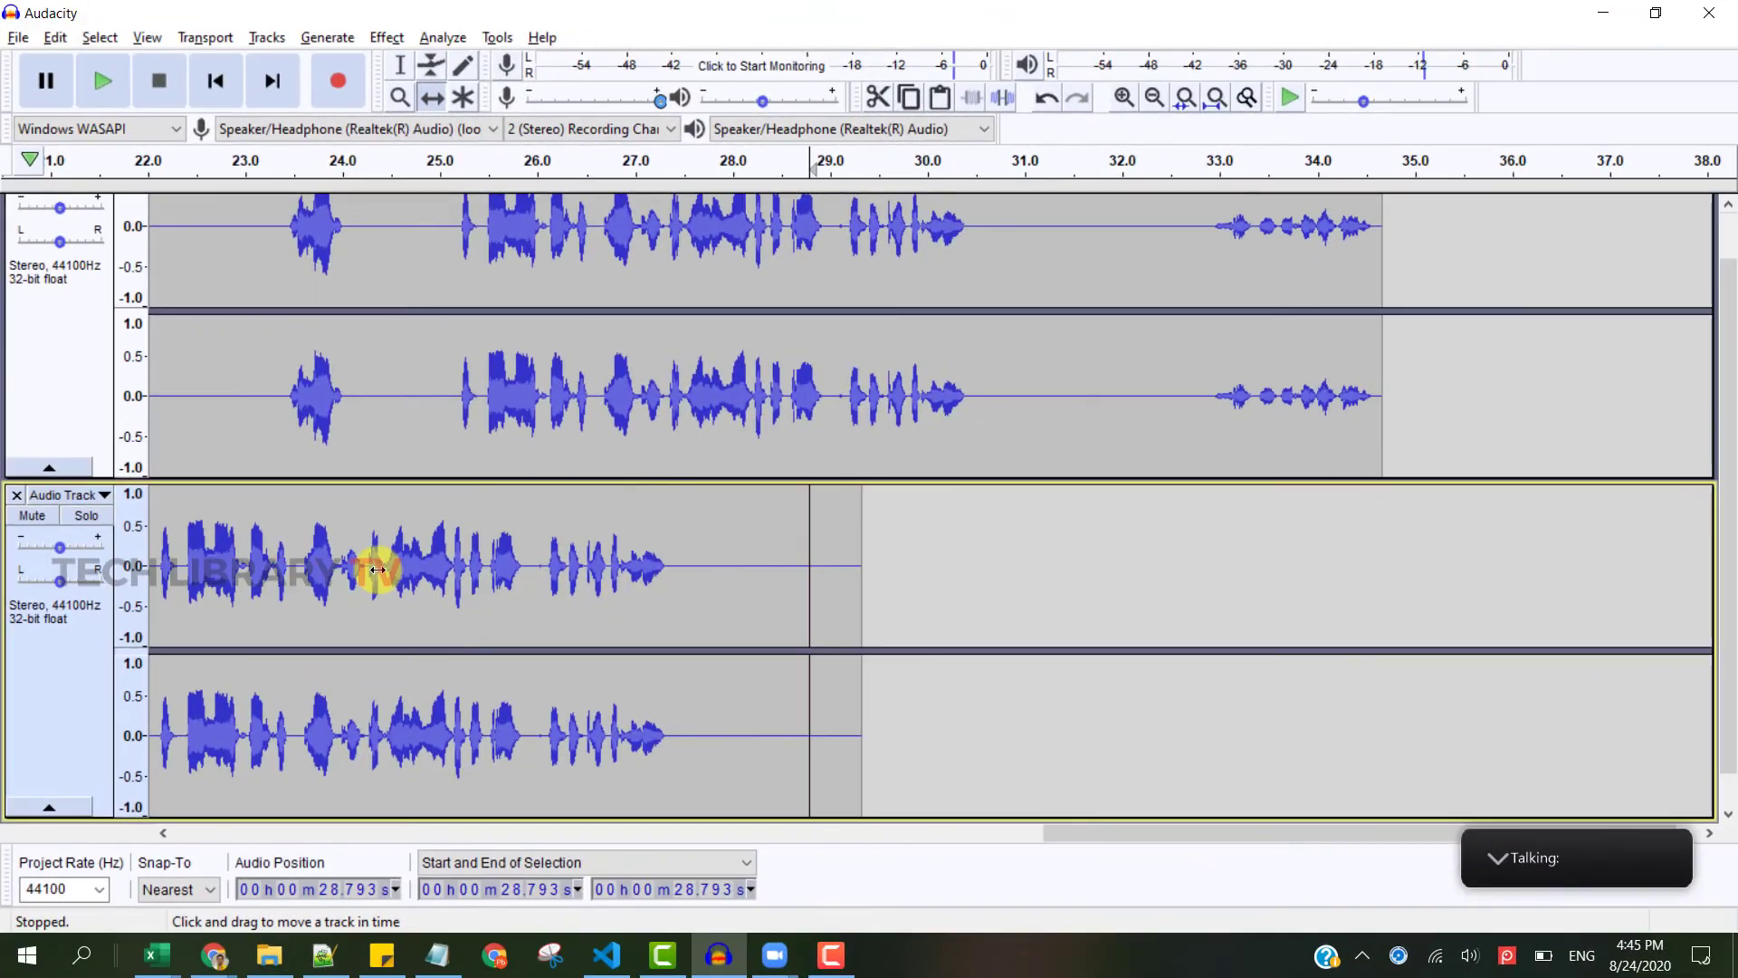
- Compare the two tracks by selecting the gap at about 24.1 to 25.2 s in the upper track and the matching range in the lower track
key(F1)
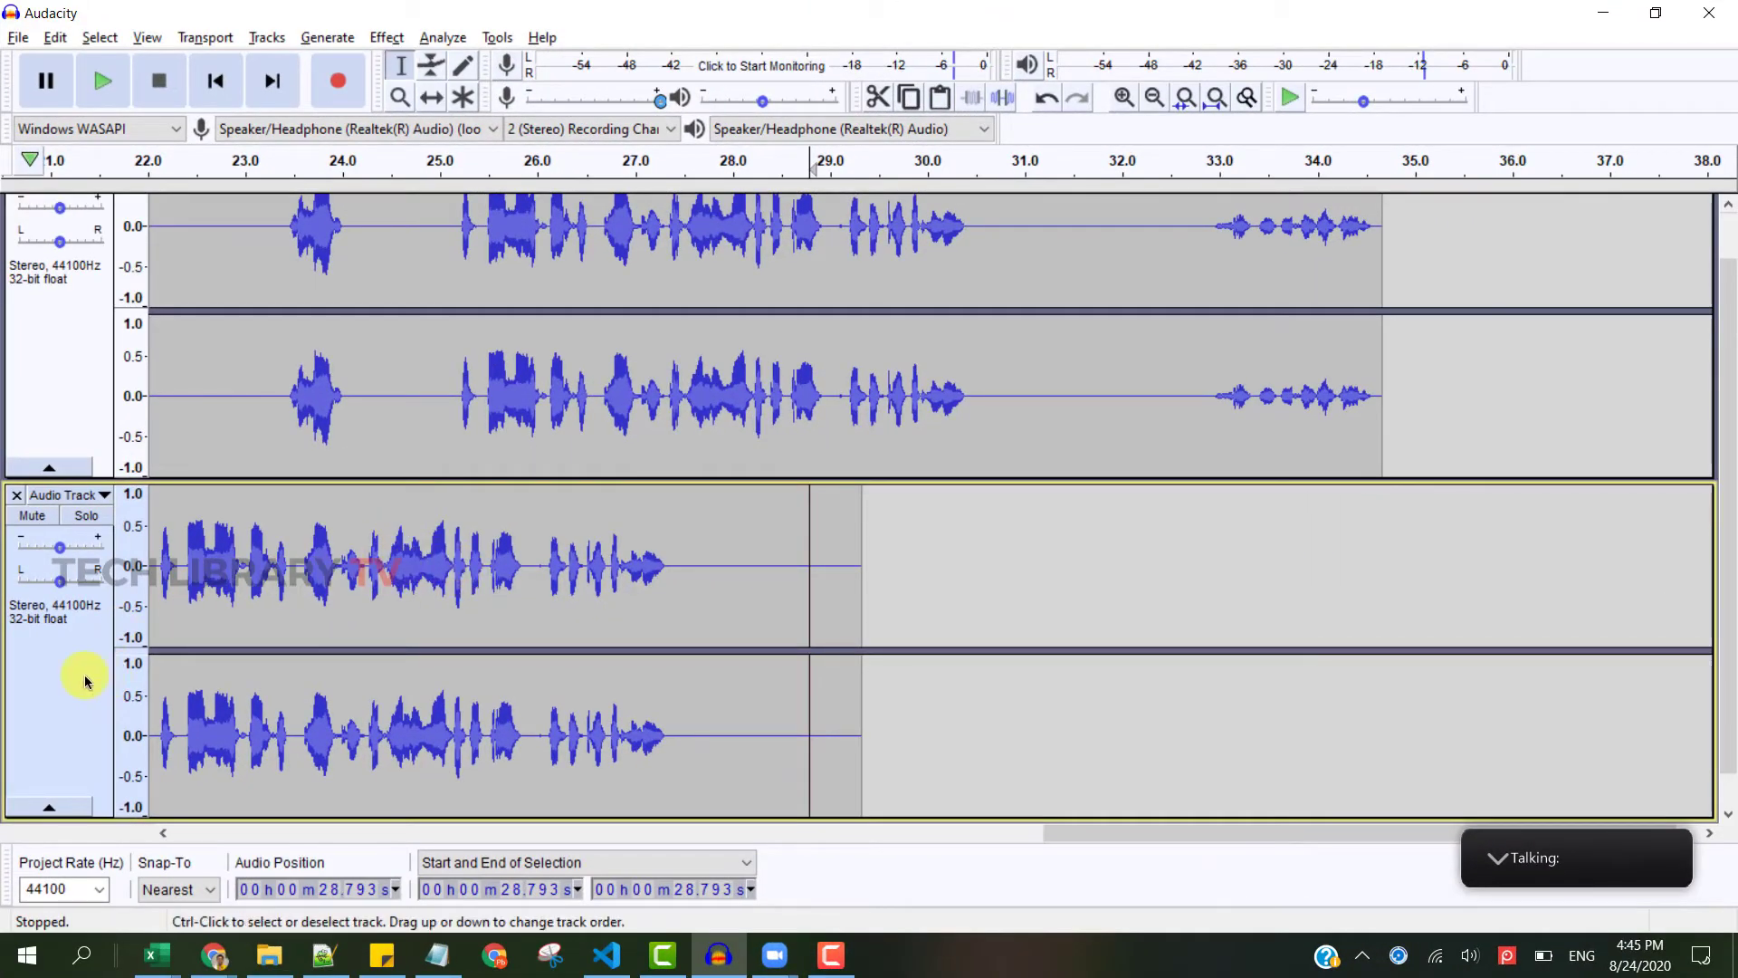
click(304, 572)
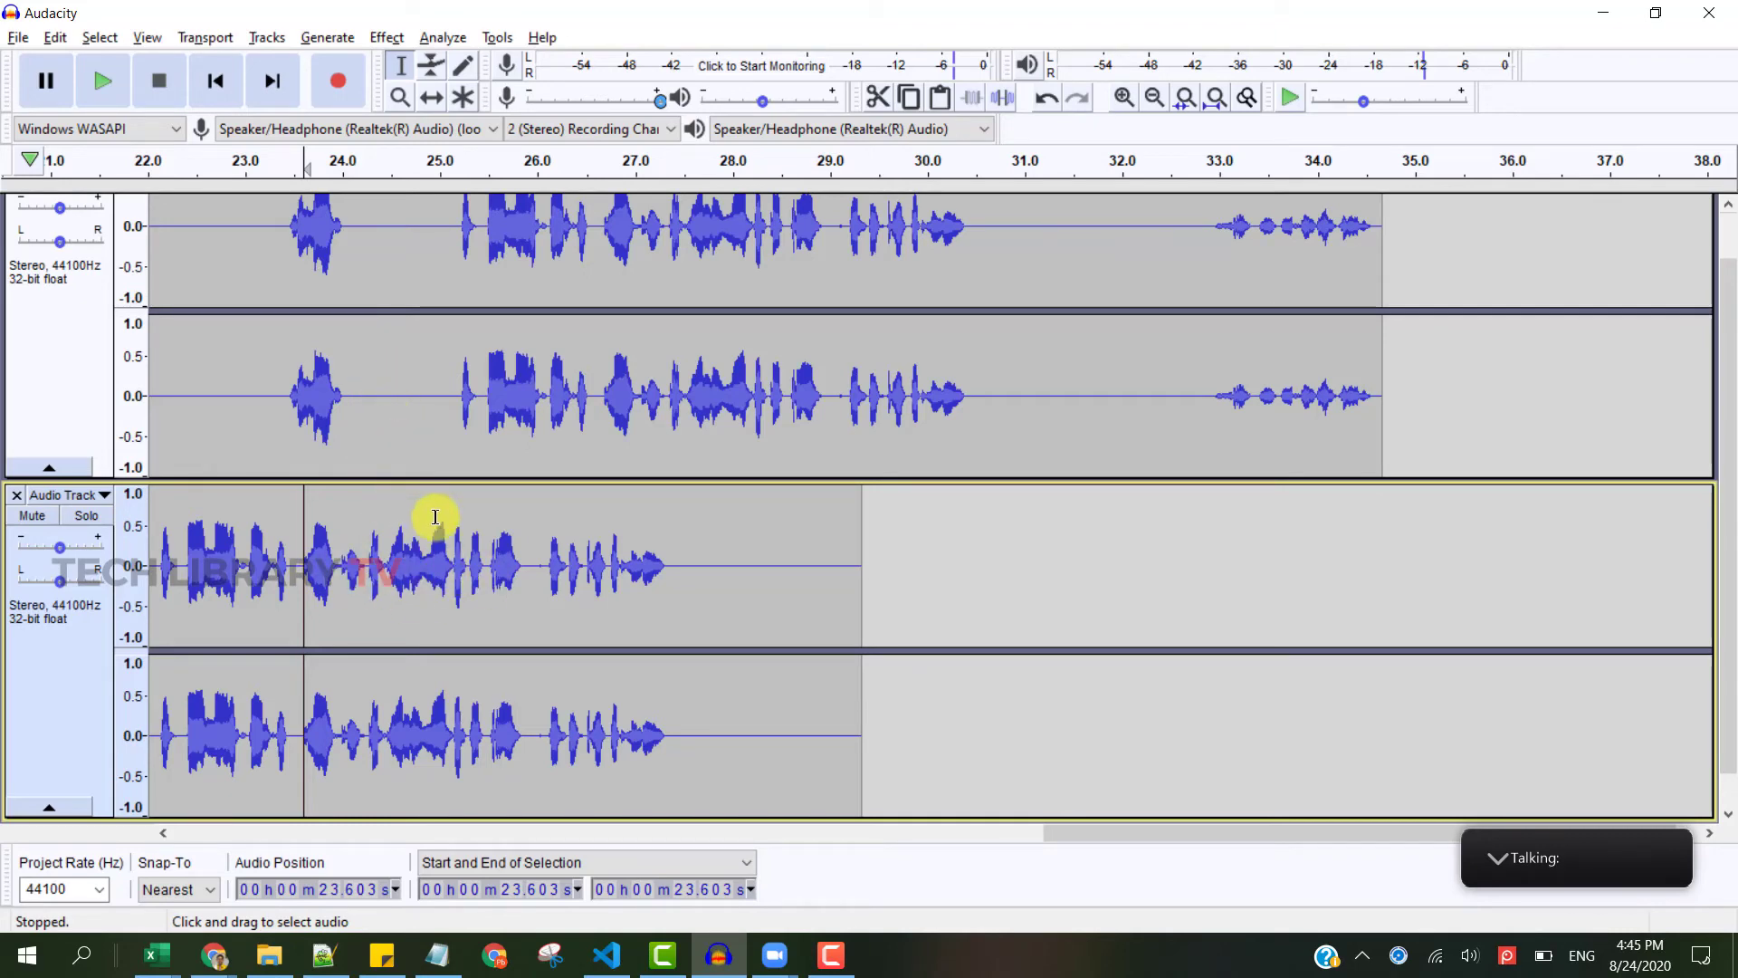
drag(352, 387, 455, 394)
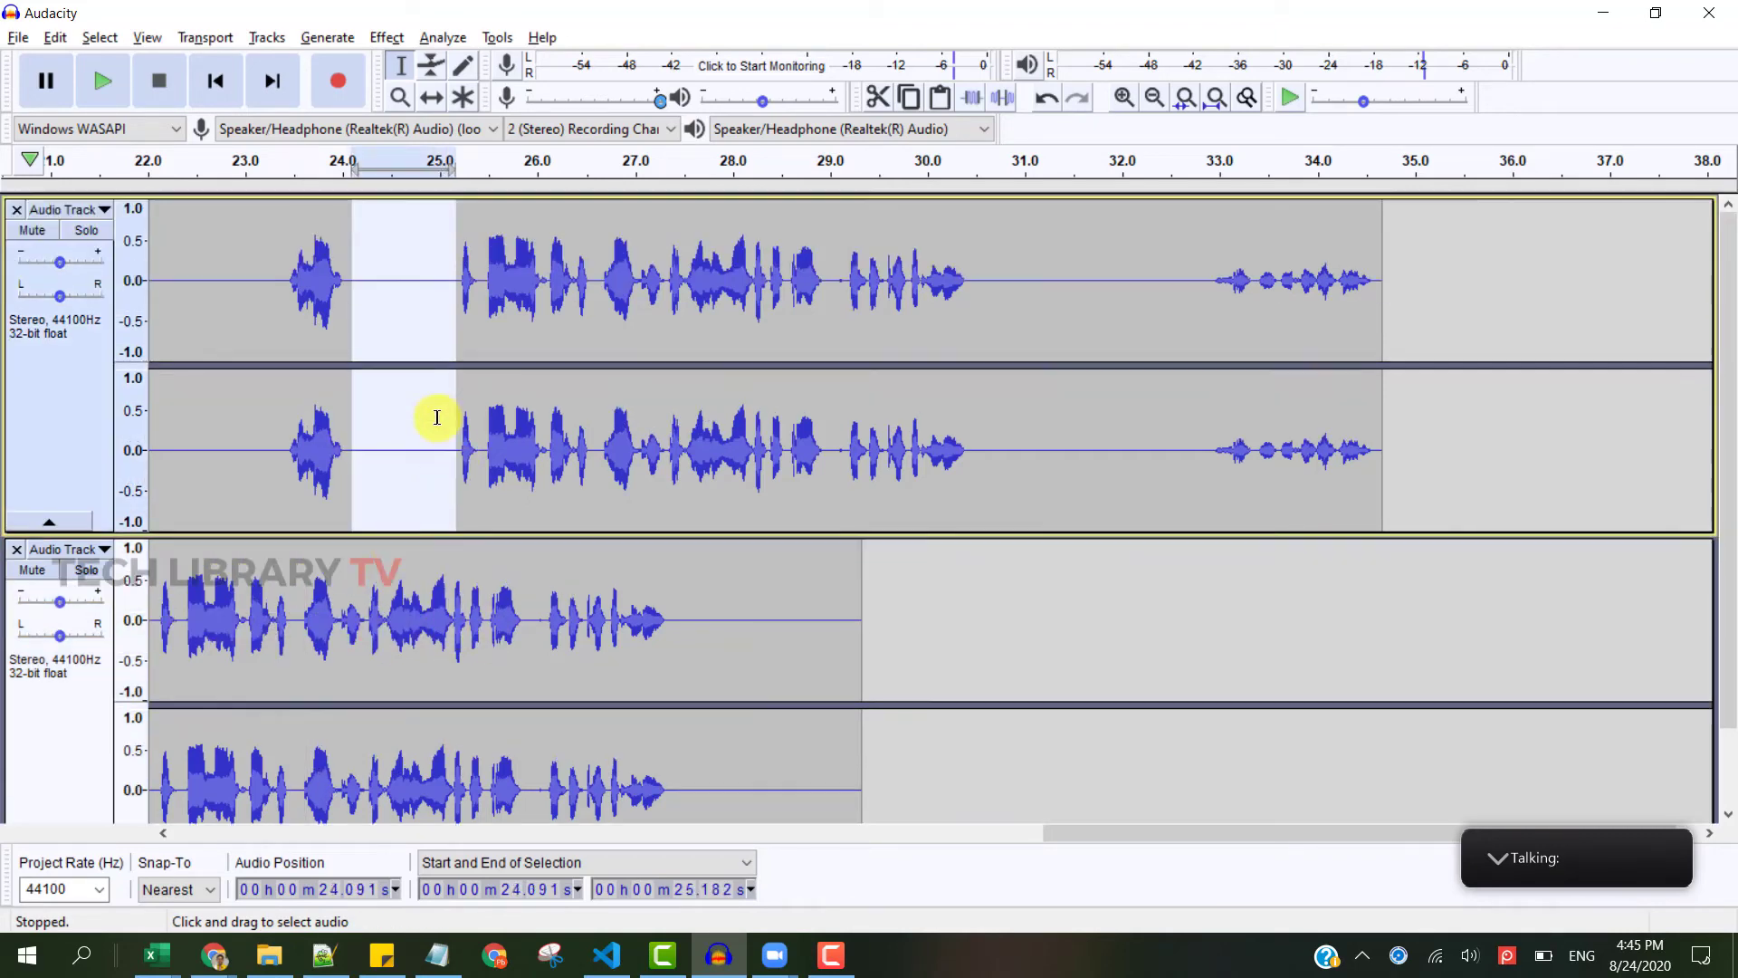
drag(338, 616, 460, 609)
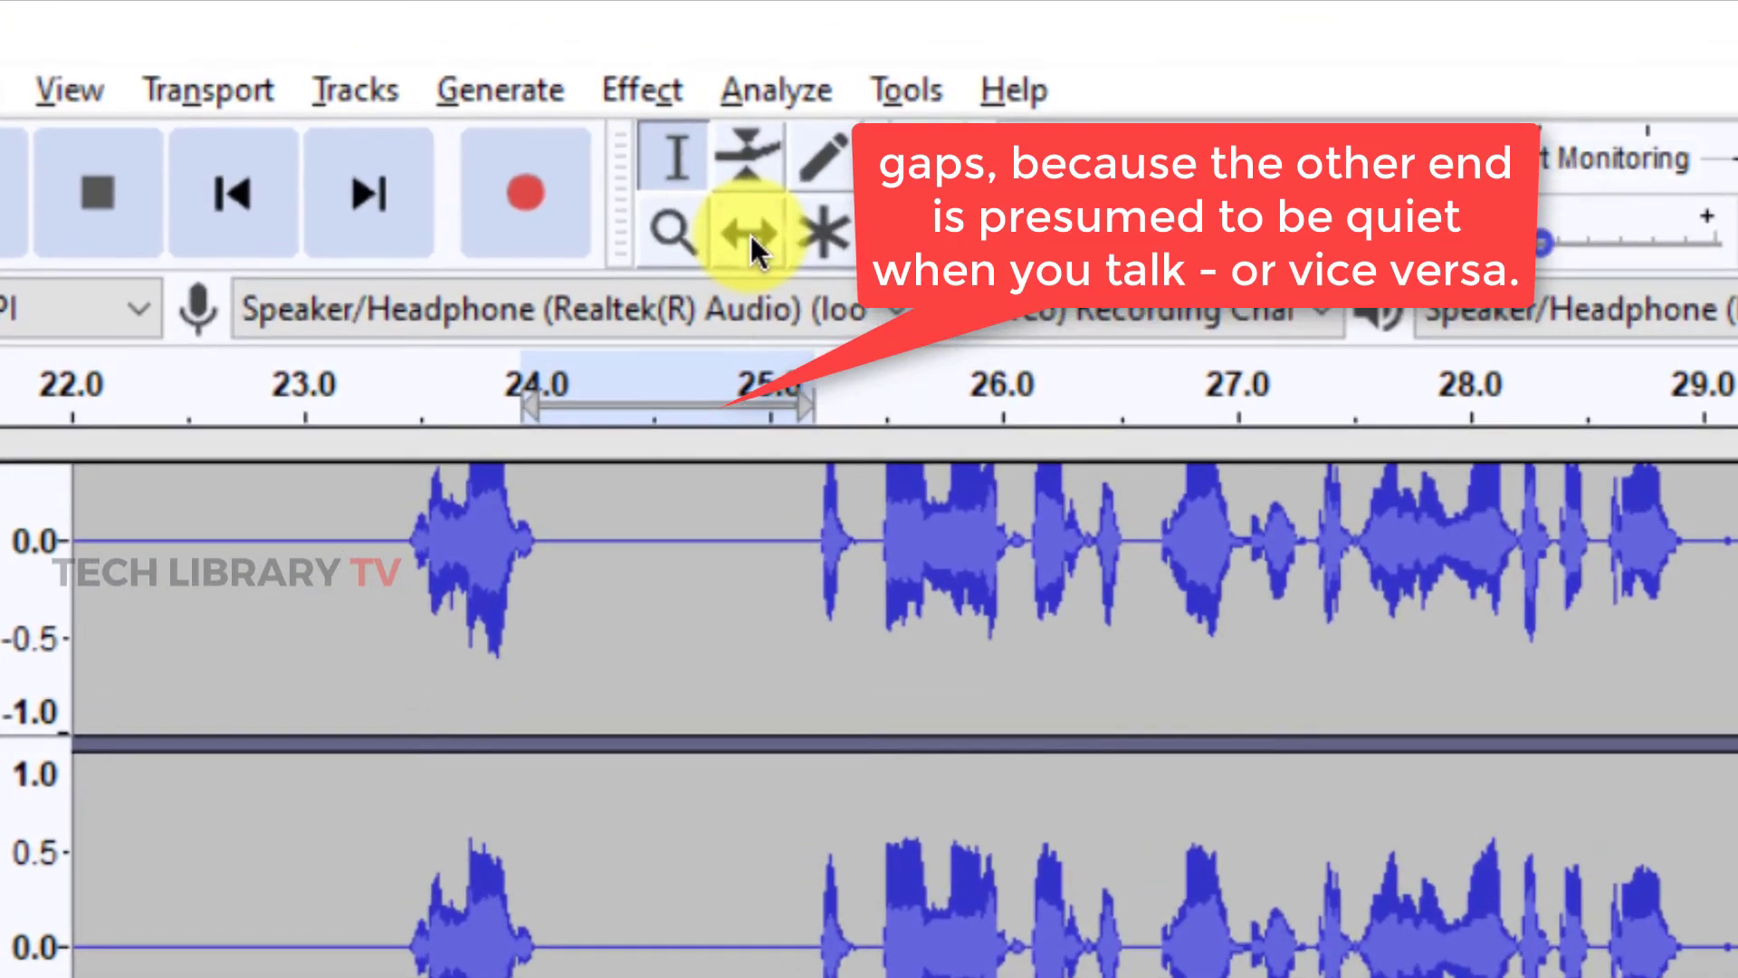
- Shift the lower audio track forward along the timeline with the Time Shift tool
click(751, 236)
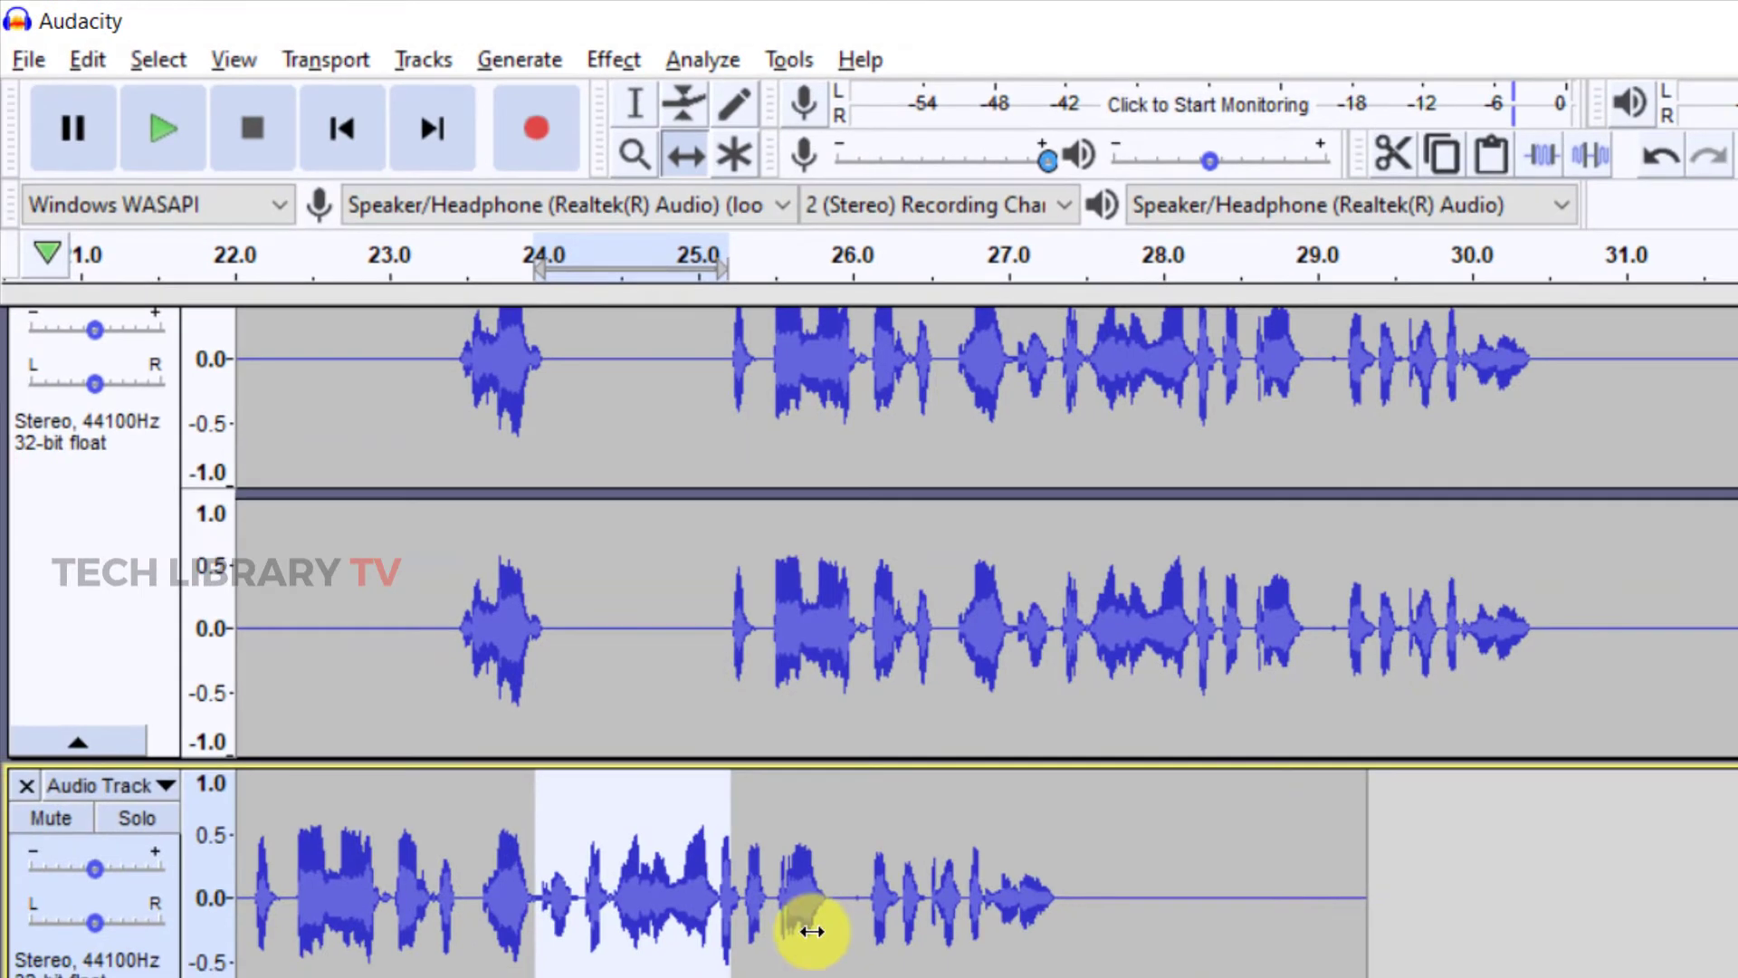
drag(803, 923, 1063, 916)
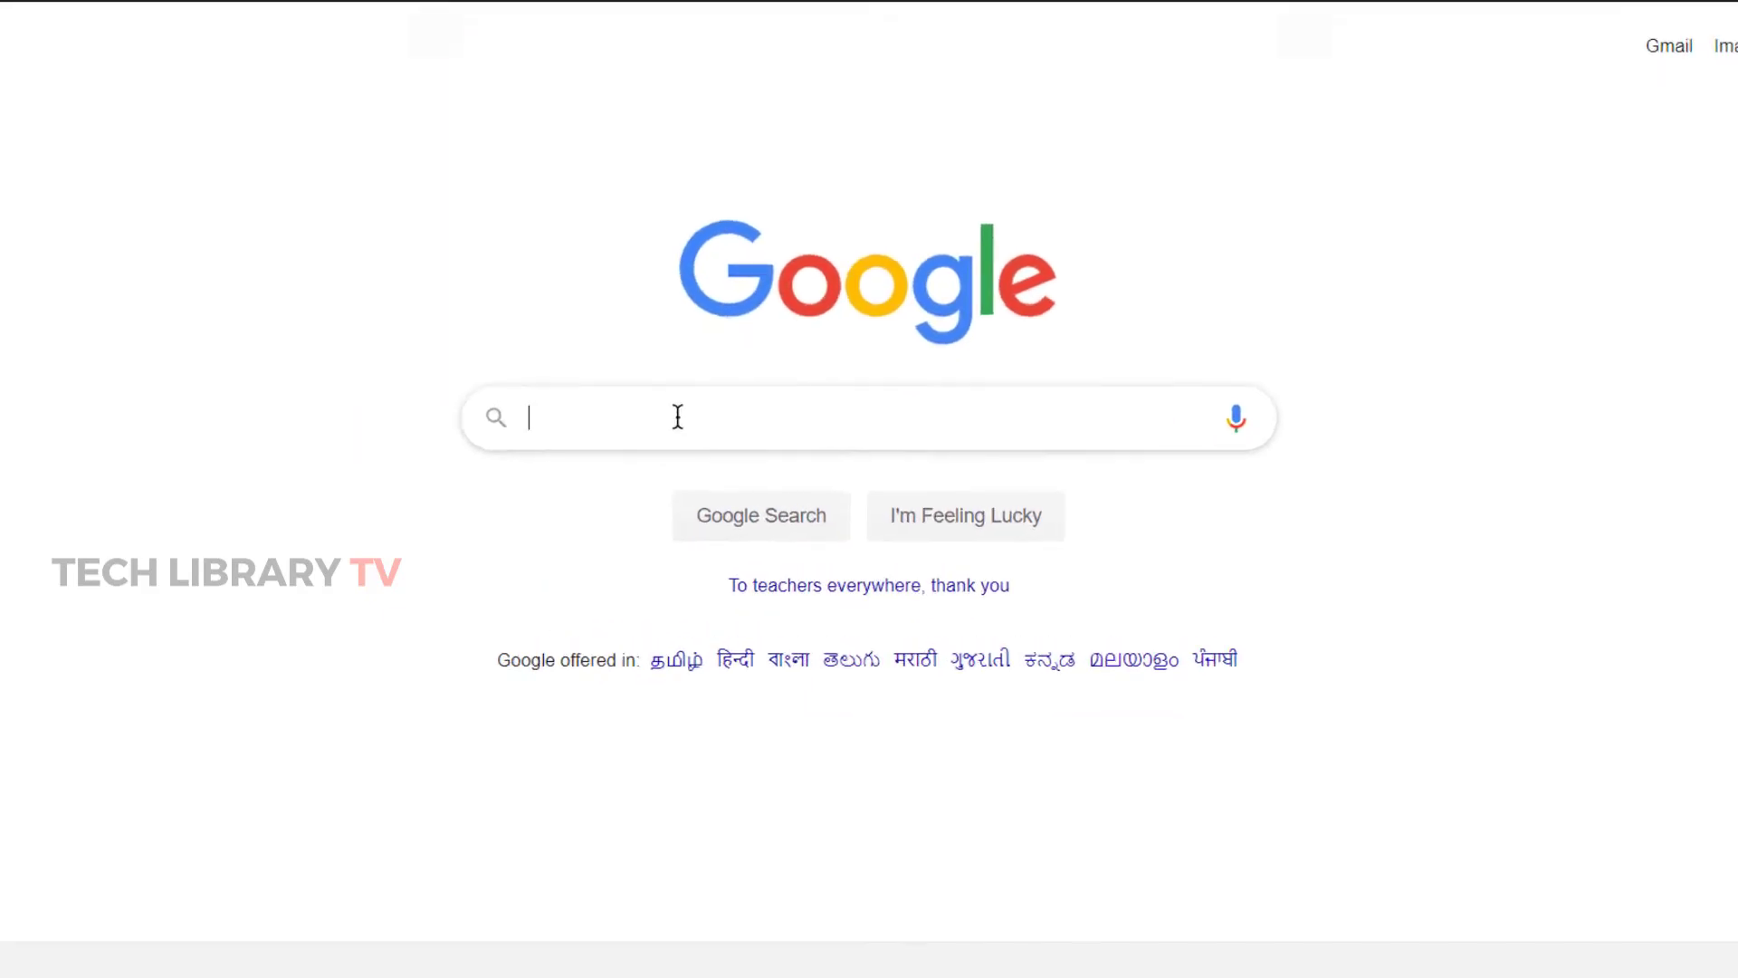
- Switch to the browser and search Google for "can we record official meetings"
text(can we re)
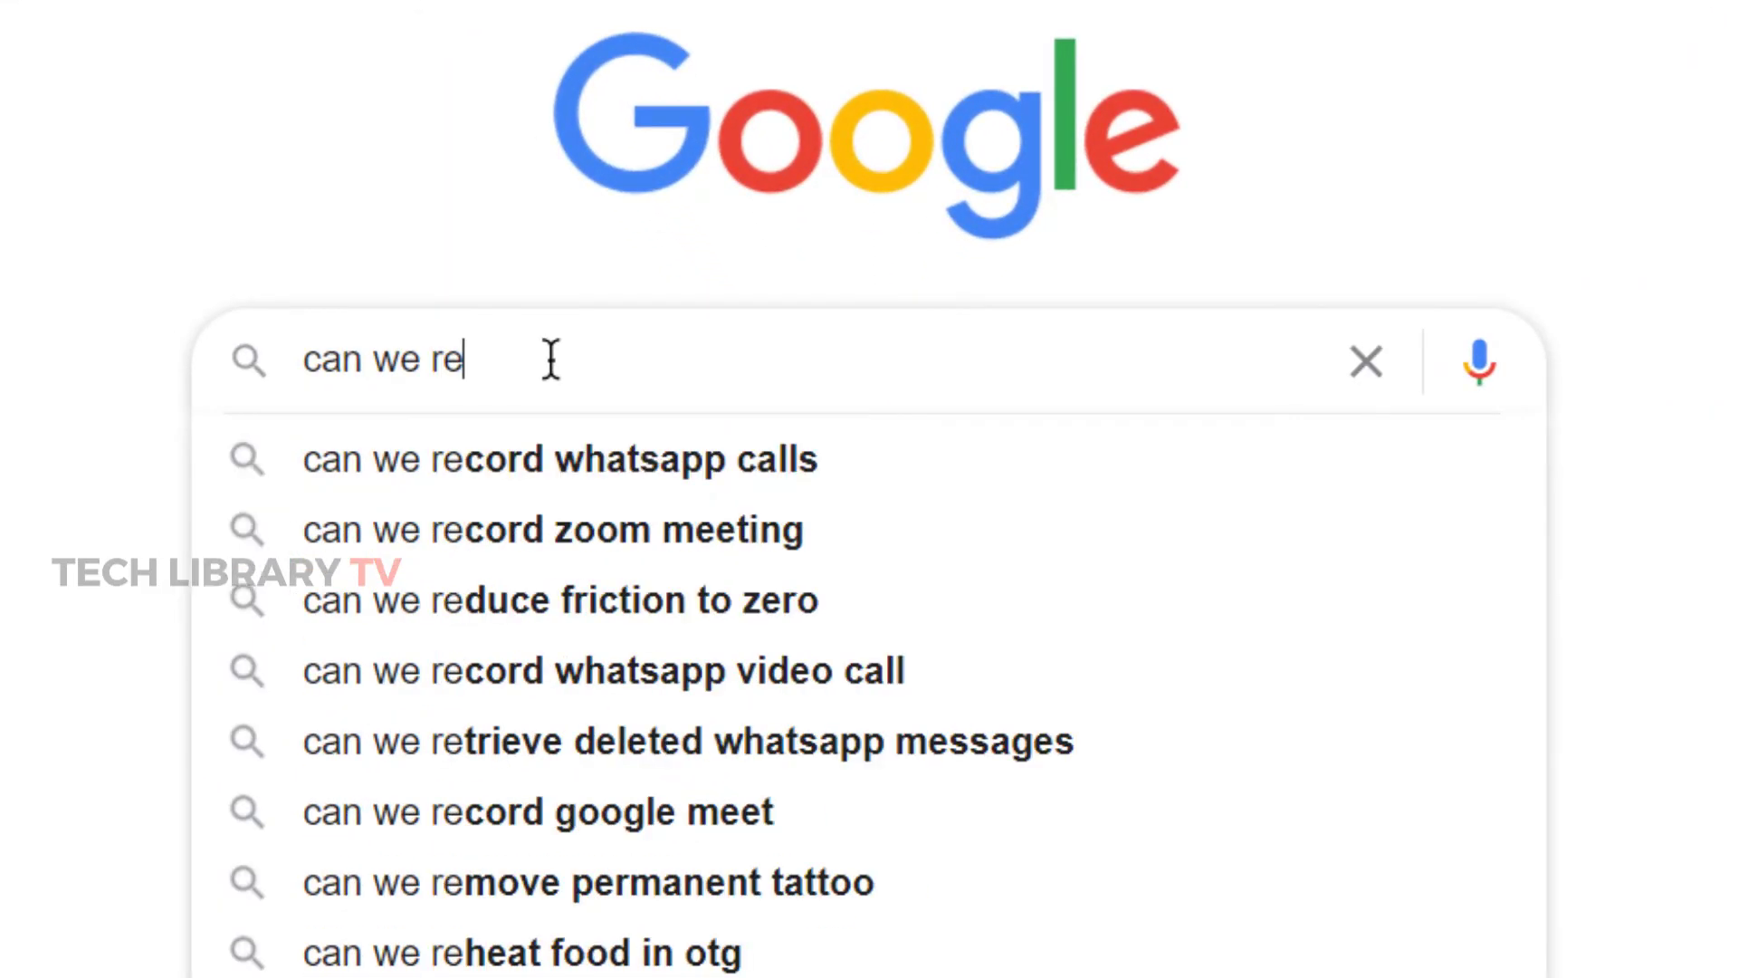
text(cord official)
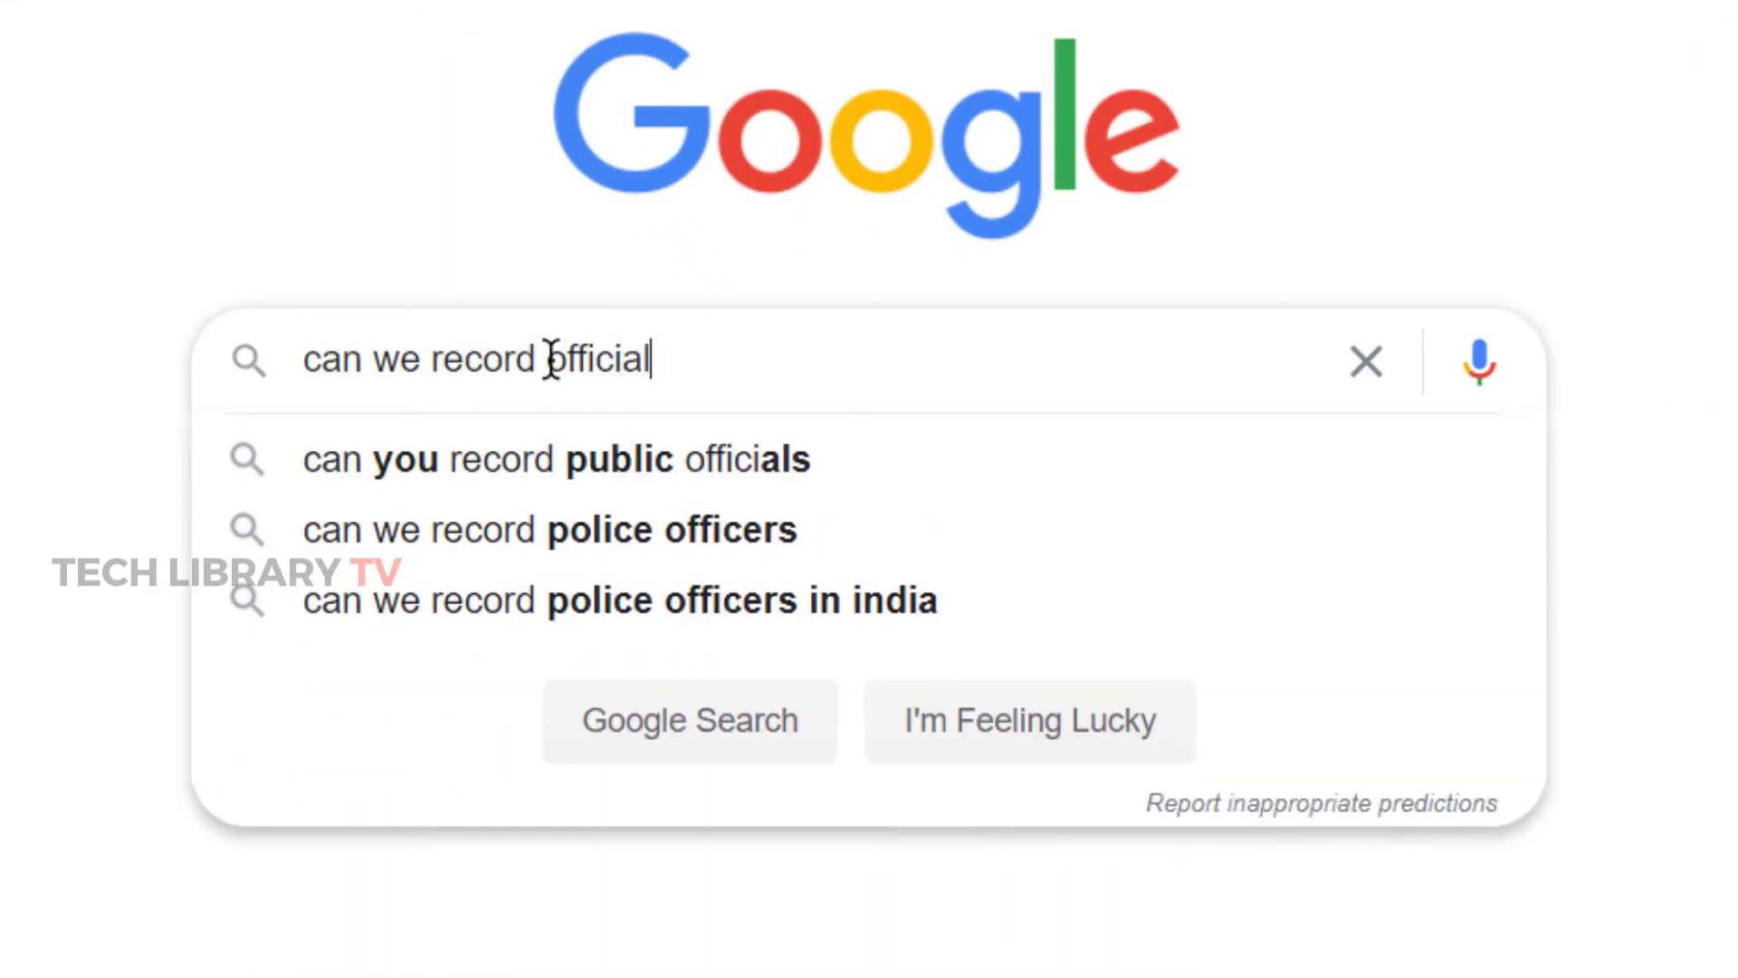
text( meetings)
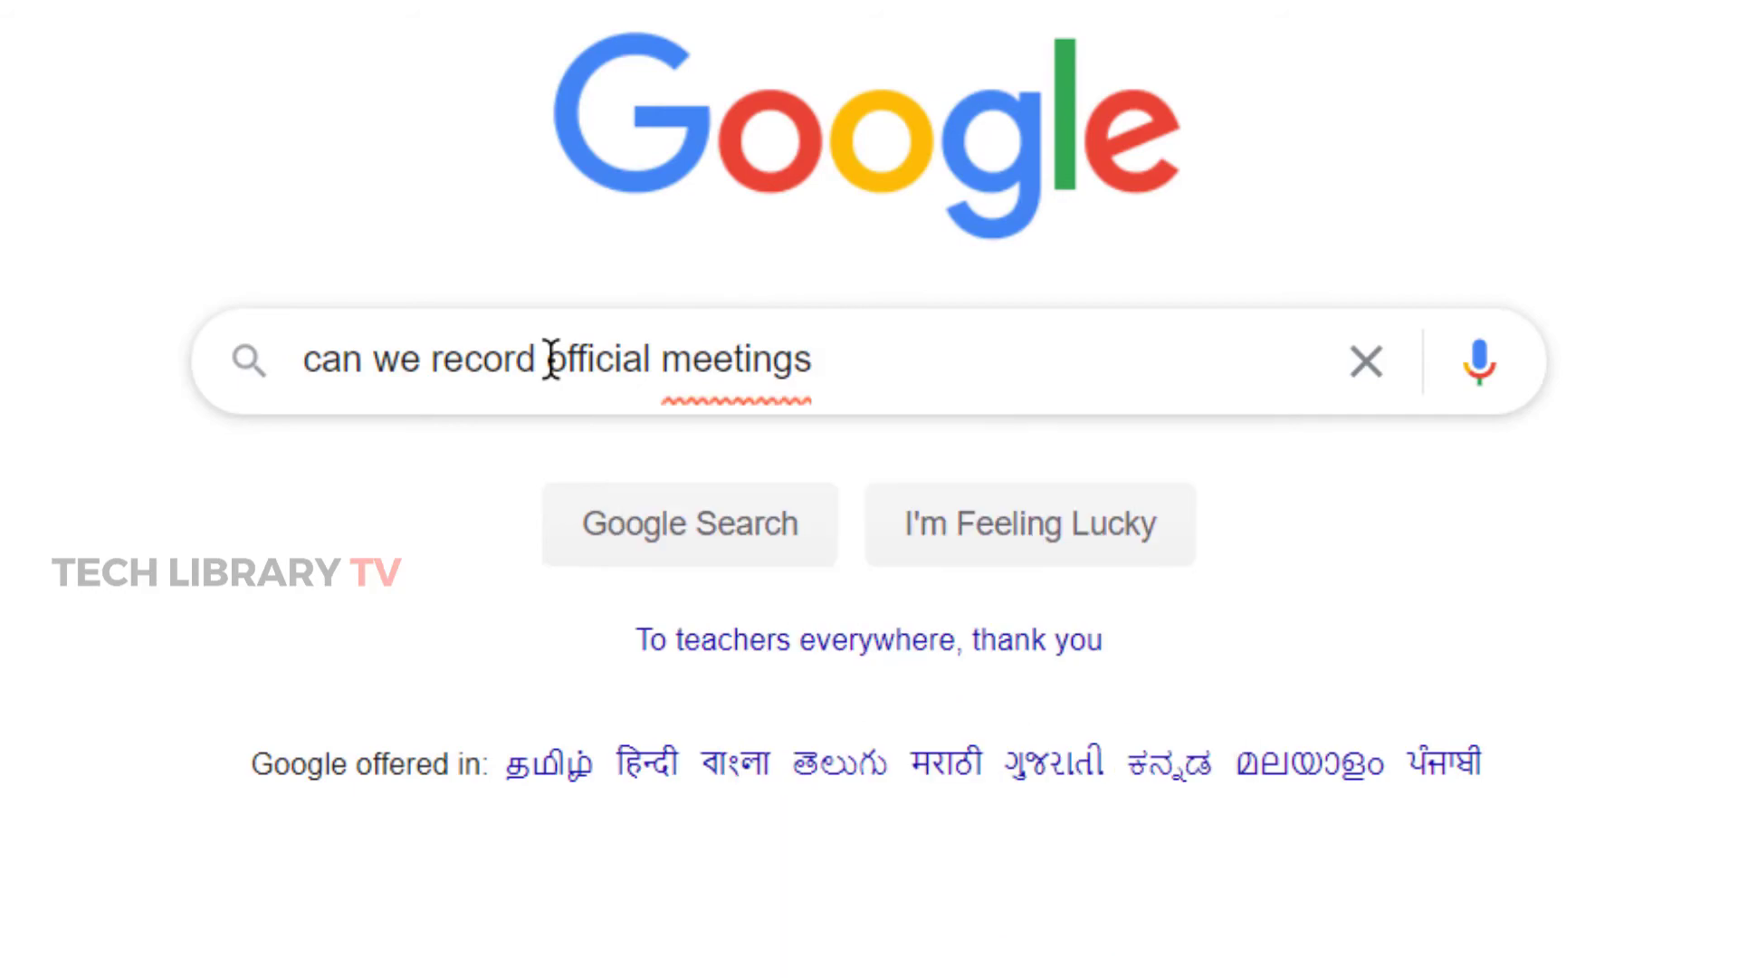
key(Return)
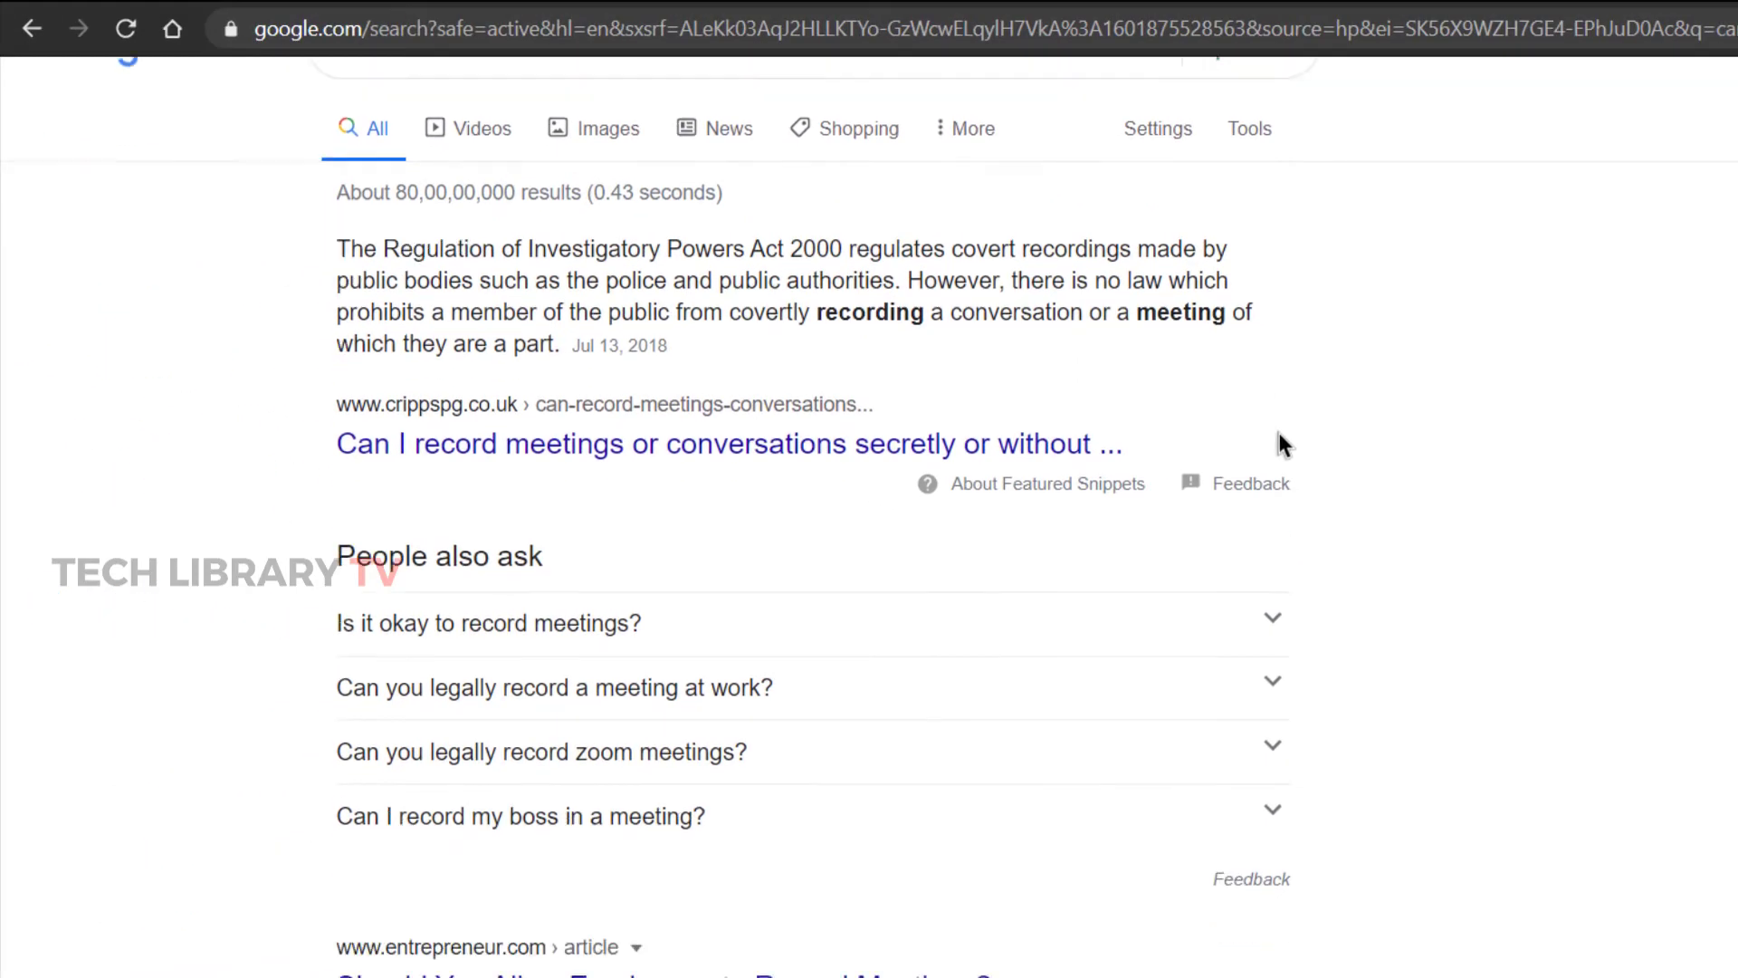
- Expand the related question "Is it okay to record meetings?" and highlight the passage about getting the consent of at least one person
scroll(1279, 433, down, 2)
click(699, 406)
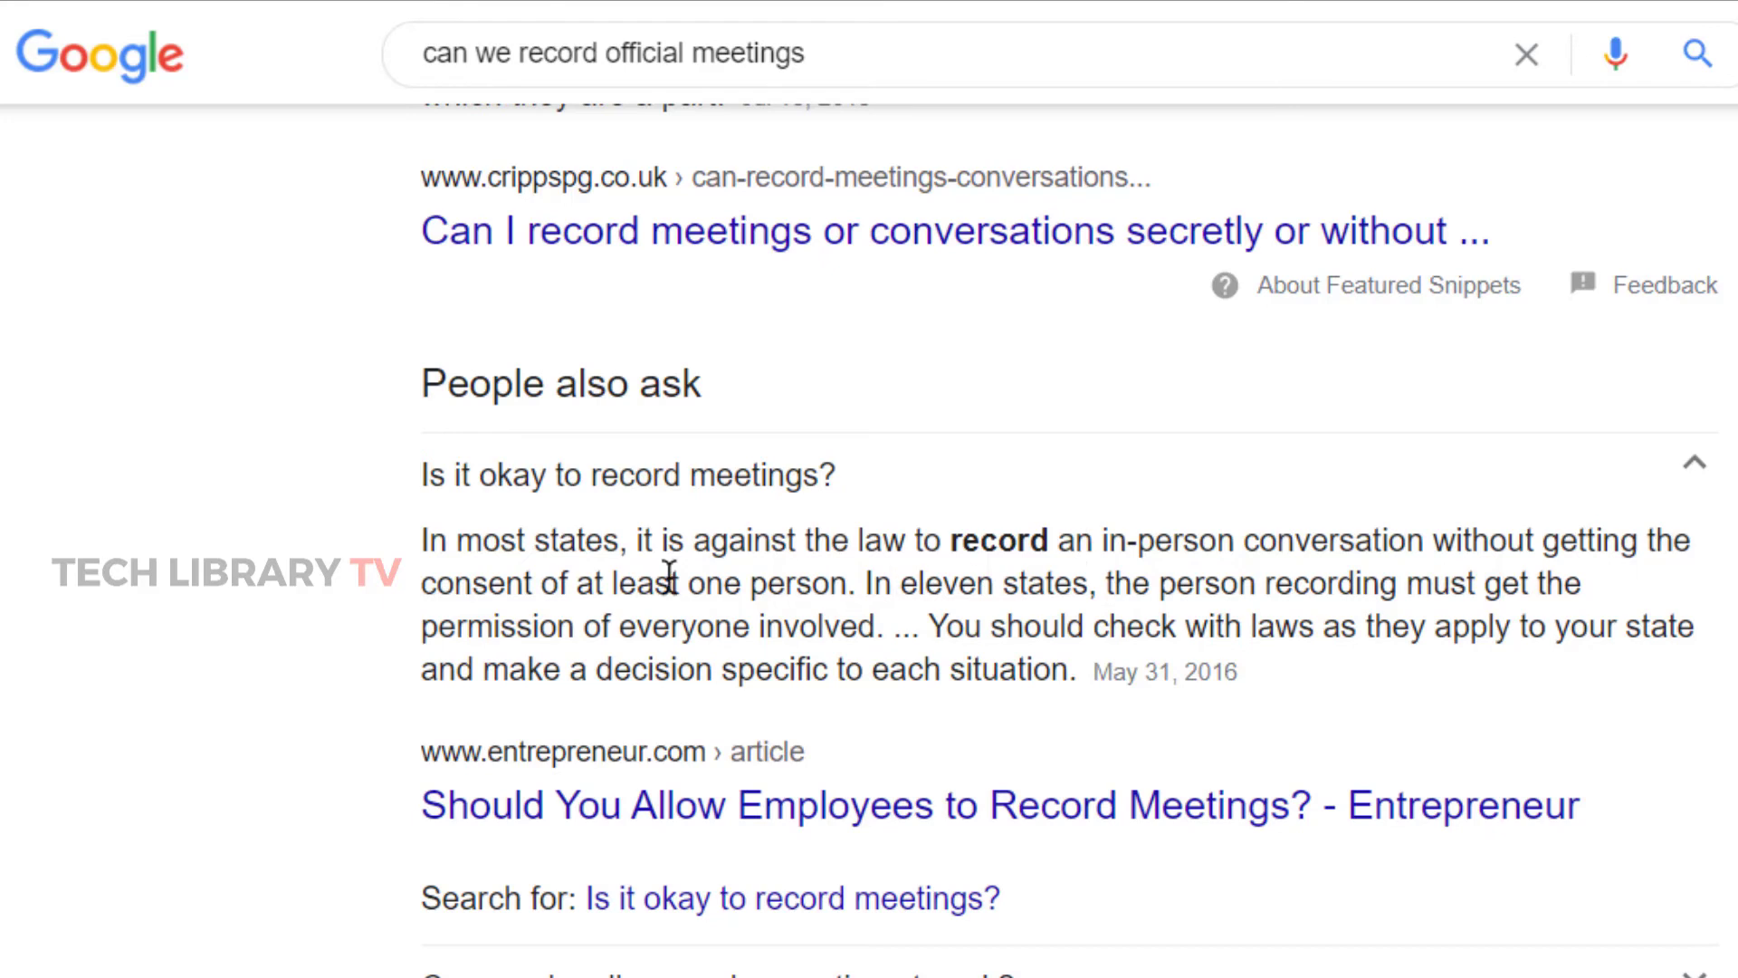
drag(1548, 540, 856, 584)
click(1156, 716)
- Read the answers to "Can you legally record a meeting at work?" and "Can you record a conversation without permission?"
click(1213, 974)
scroll(1510, 822, down, 2)
scroll(1499, 822, up, 2)
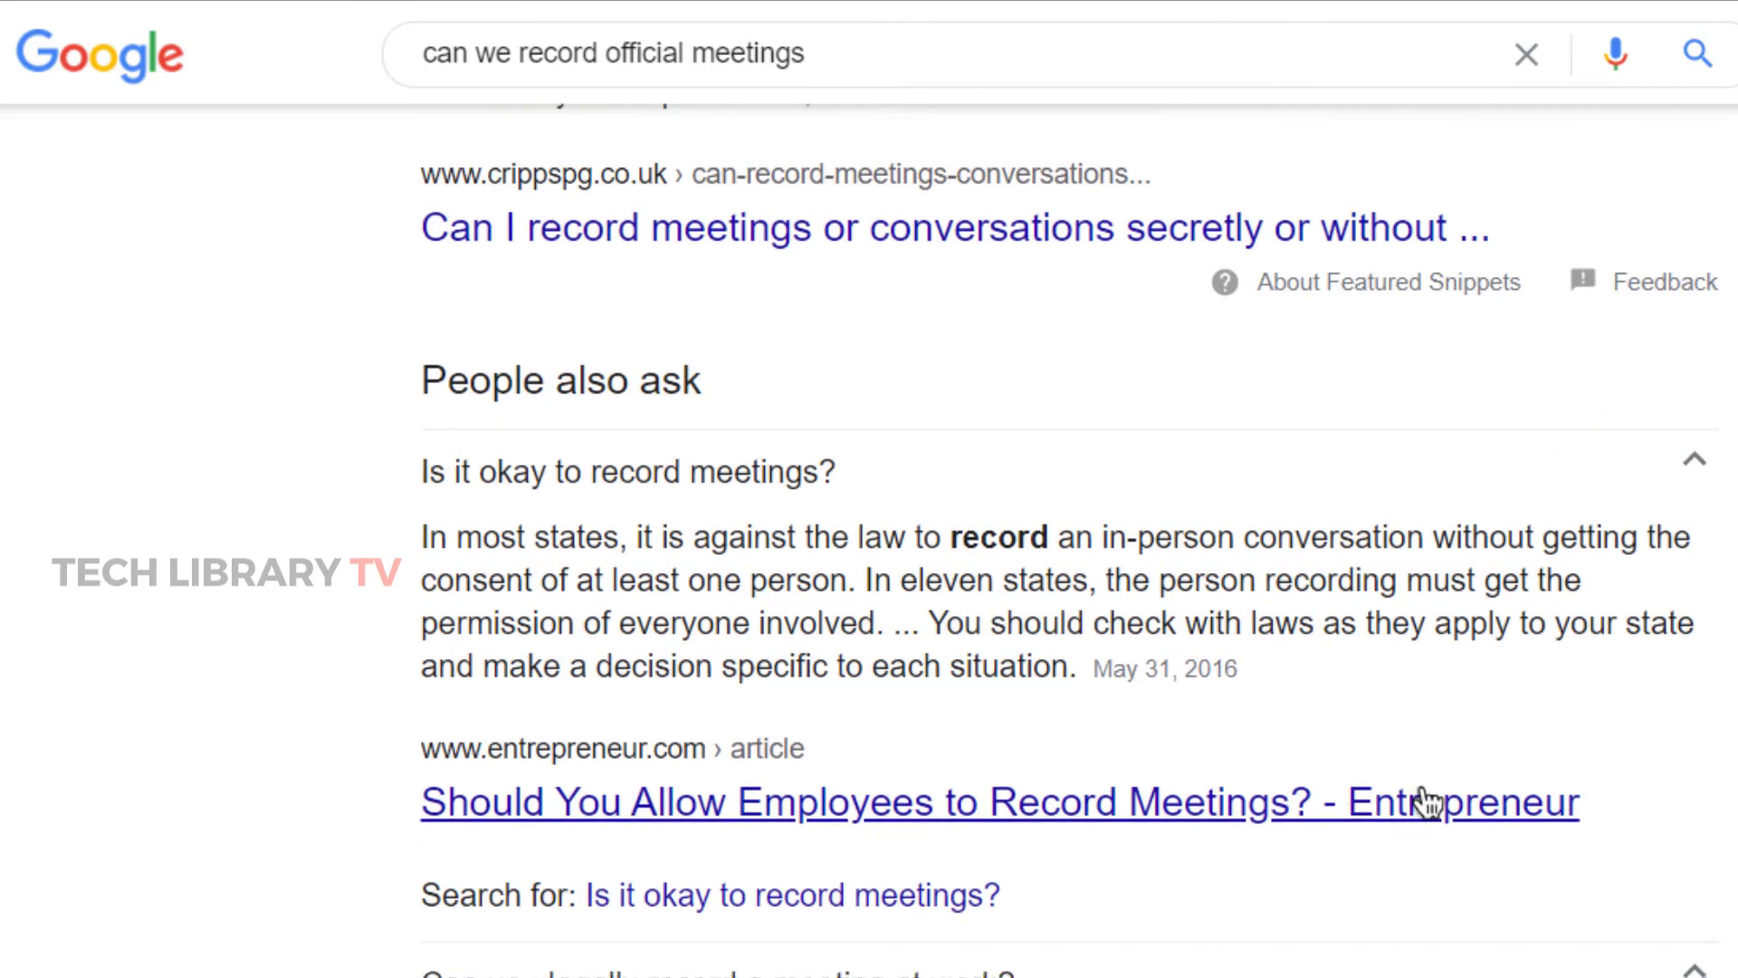
scroll(1425, 810, down, 4)
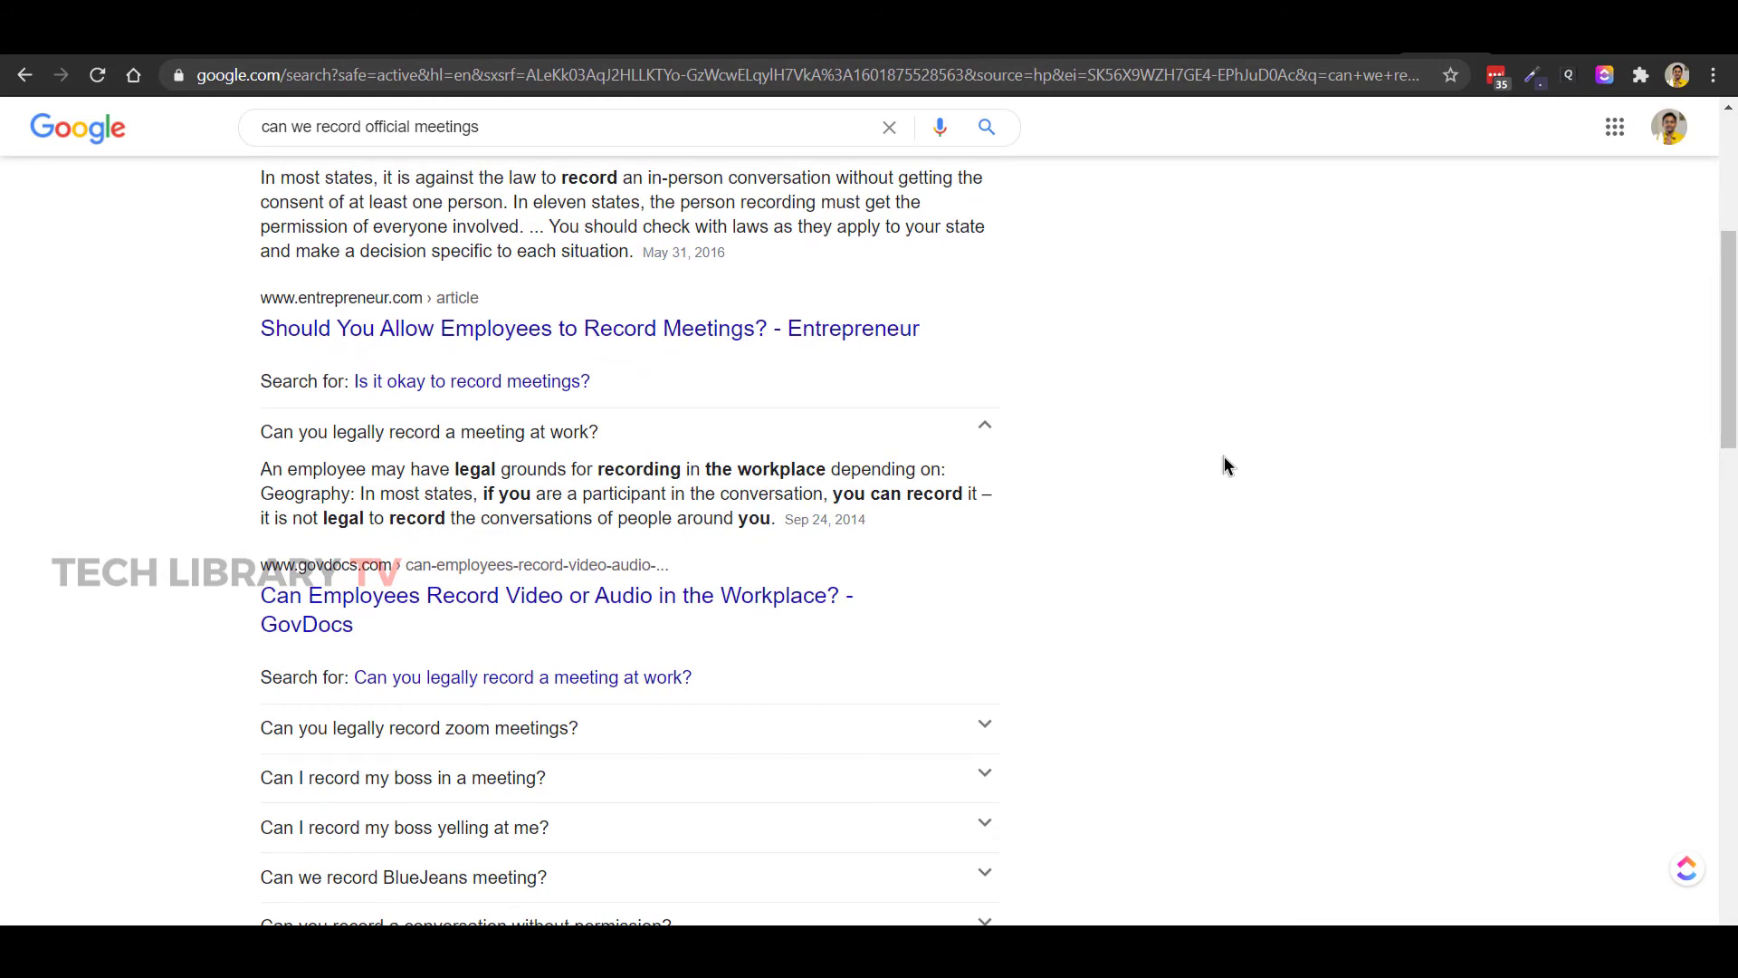
scroll(1204, 462, down, 6)
click(543, 362)
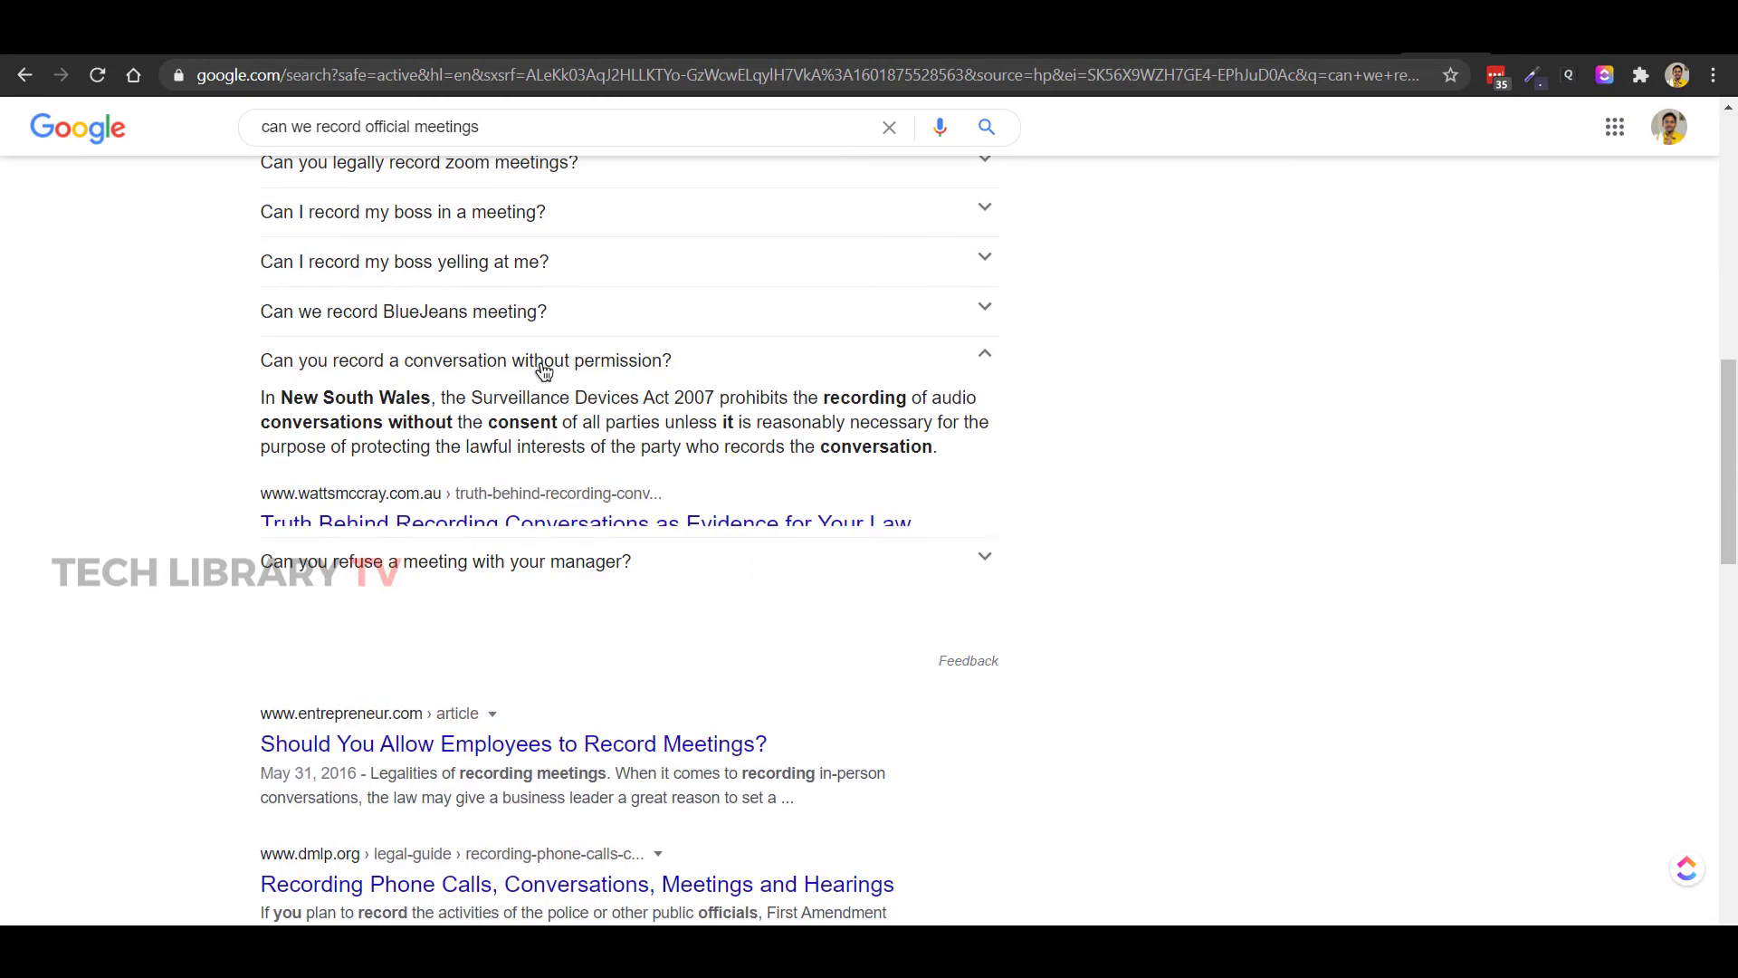